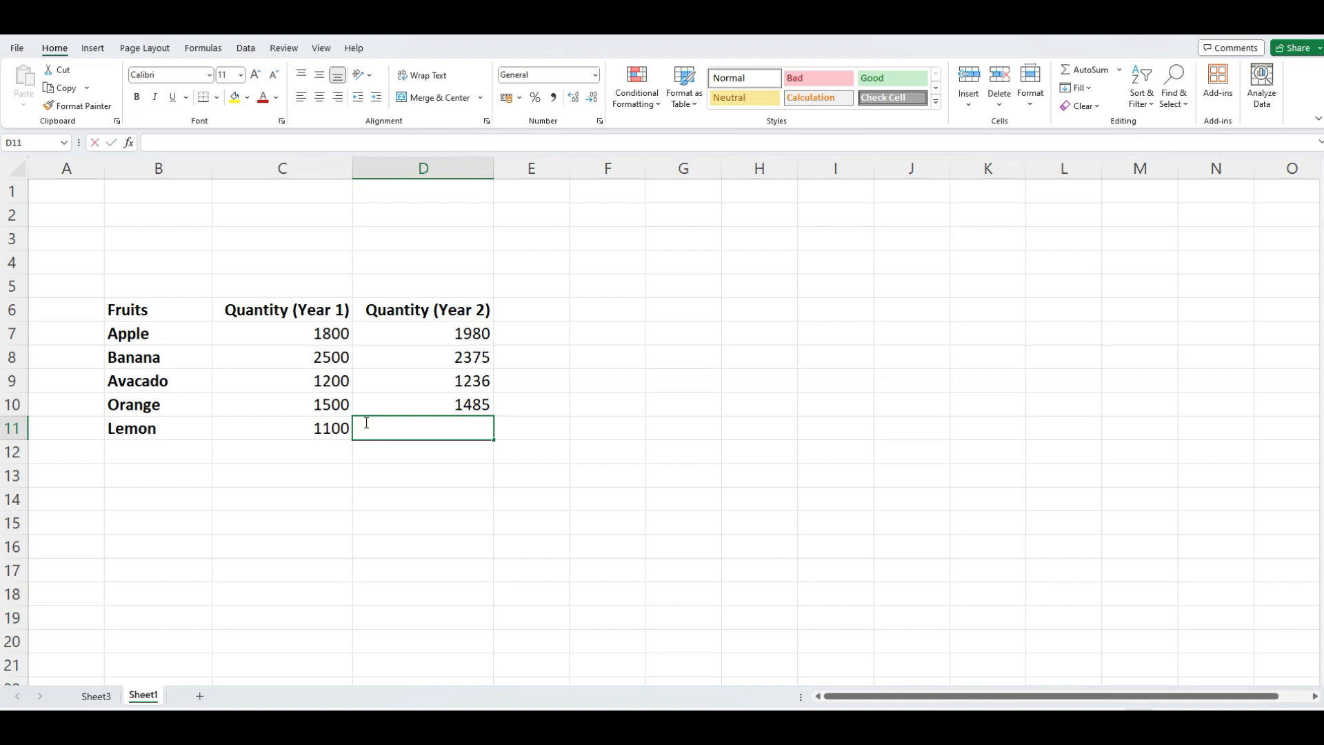
- Enter 1155 as Lemon's Year 2 quantity and create a PivotTable from the fruit table B6:D11 on a new worksheet
key("Return")
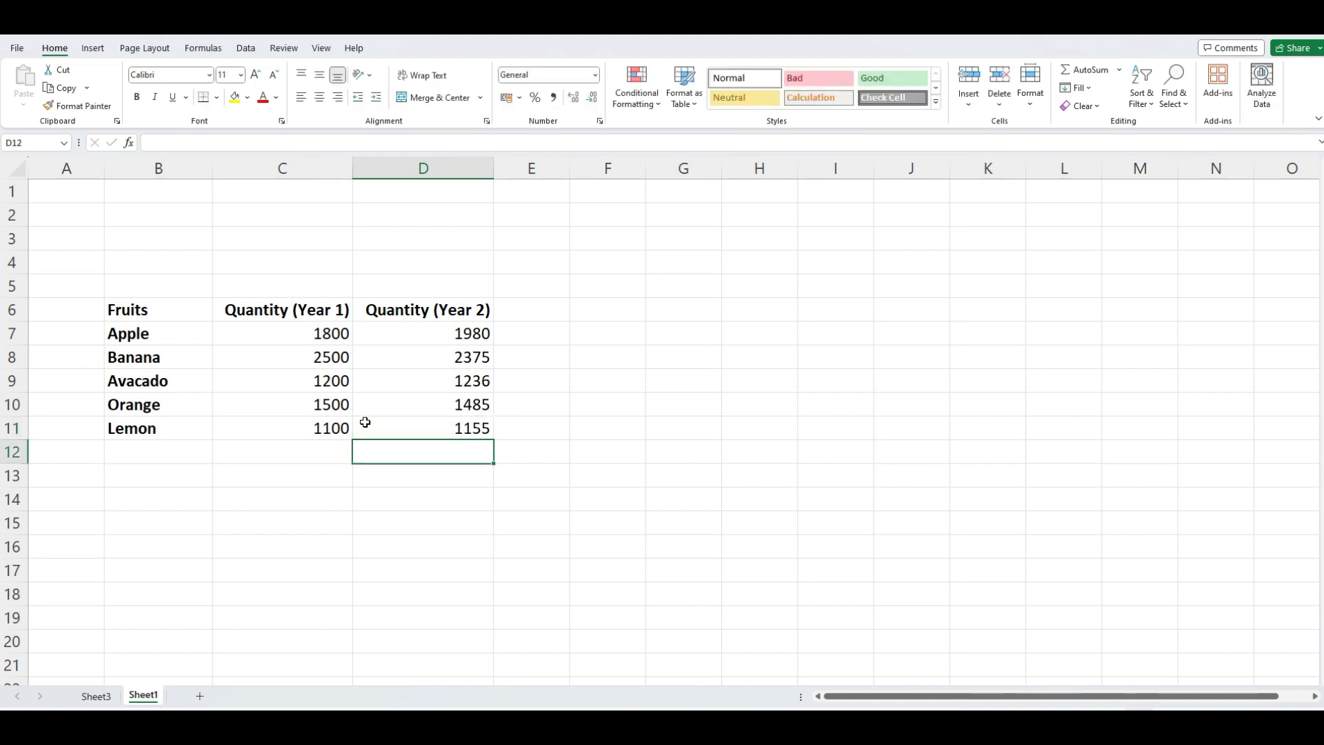
left_click_drag(183, 313, 408, 426)
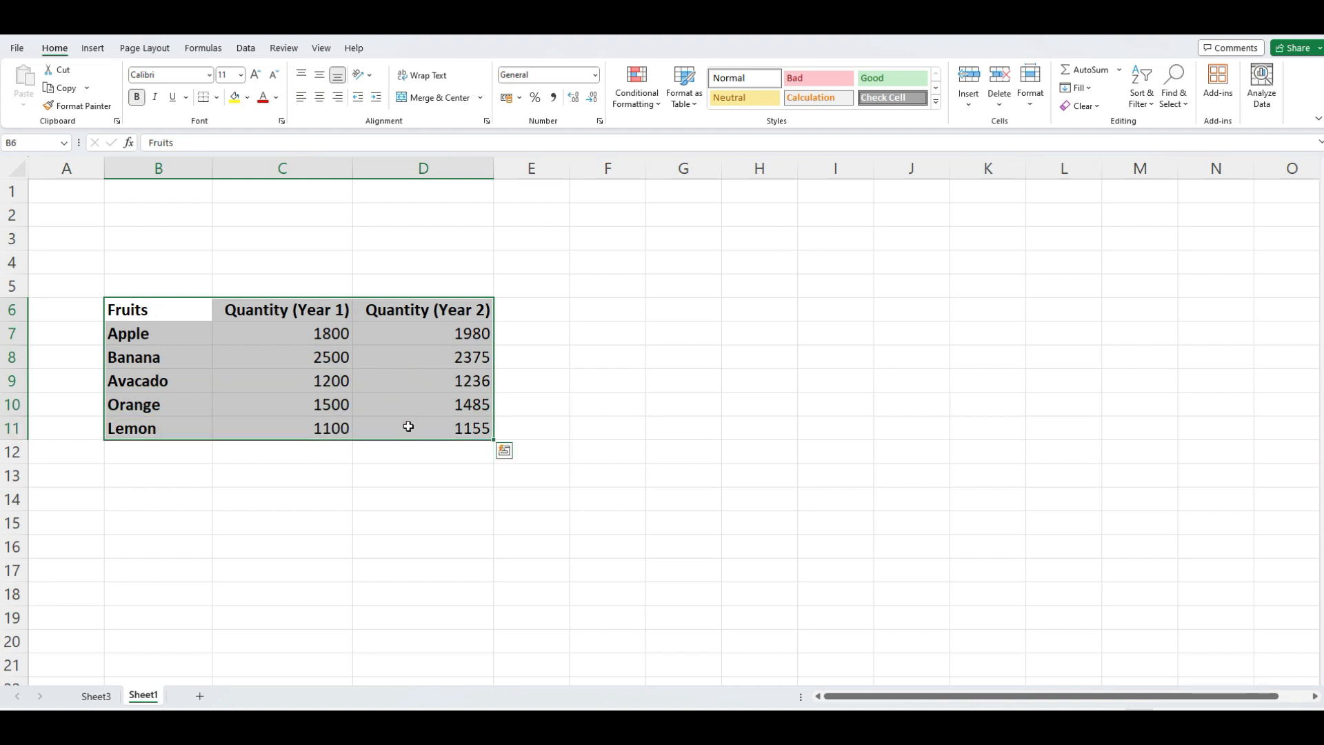
left_click(93, 49)
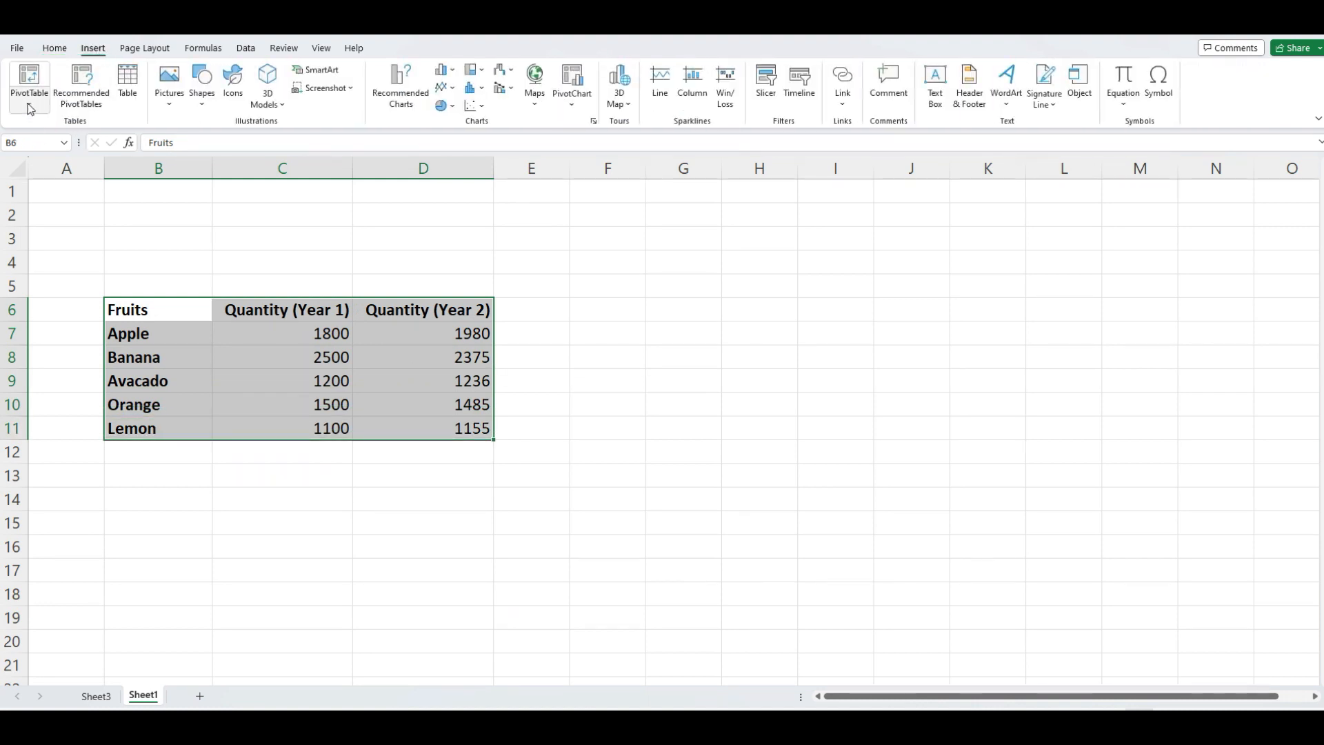
left_click(30, 109)
left_click(50, 128)
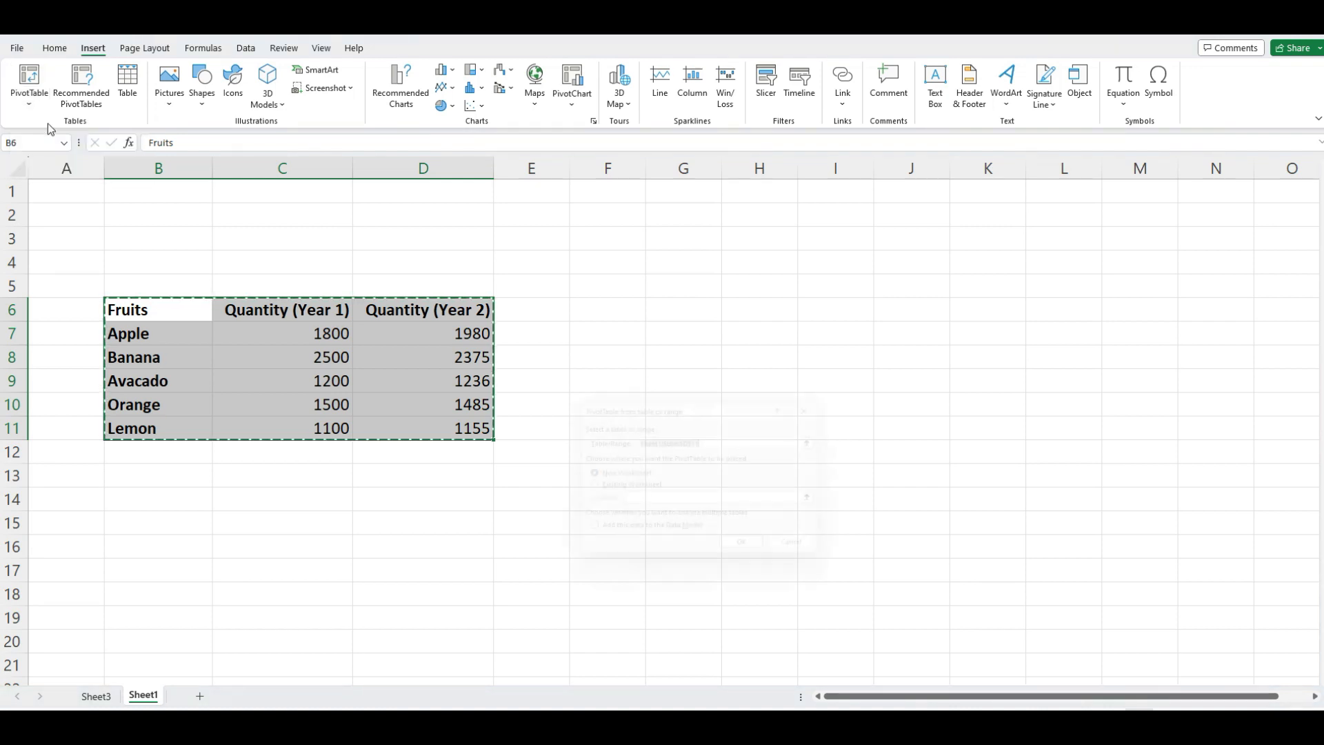
left_click(756, 555)
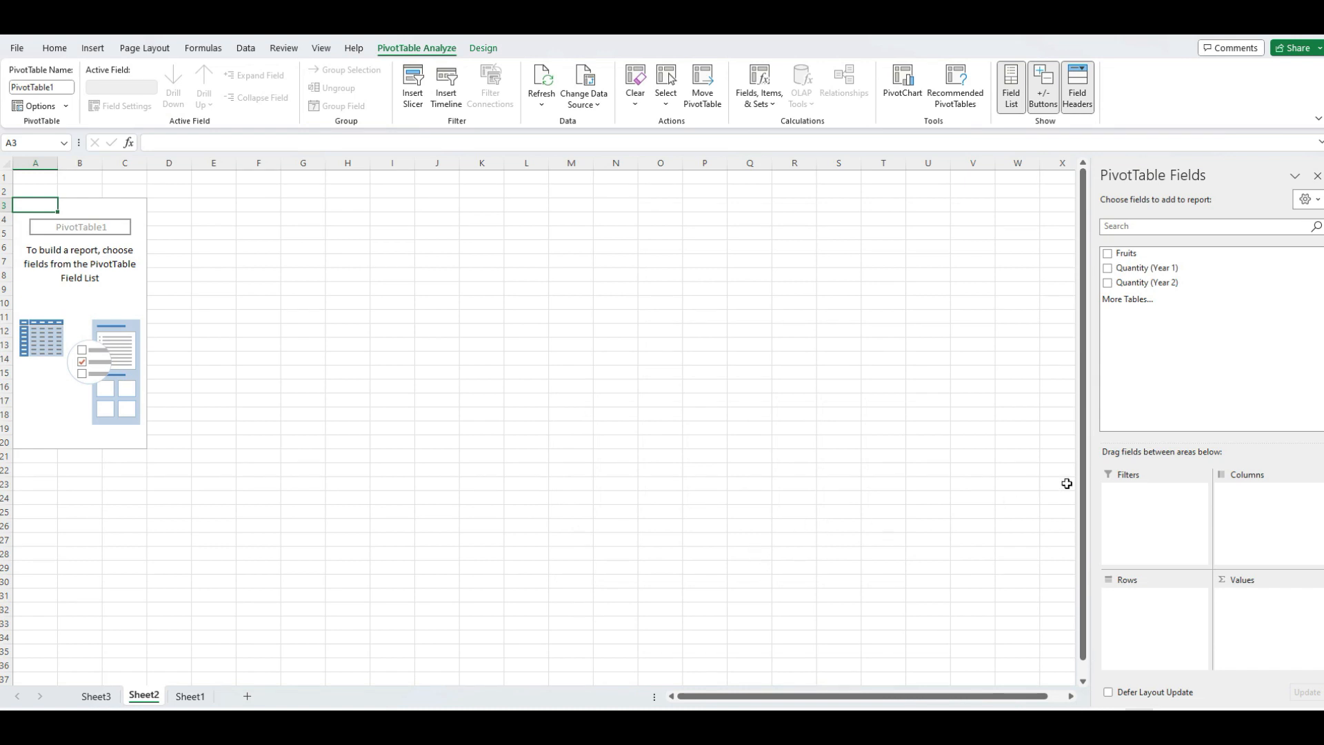
- Lay out the PivotTable with Fruits as rows and Quantity (Year 1) and Quantity (Year 2) as values
left_click_drag(1134, 255, 1150, 608)
left_click_drag(1141, 270, 1256, 612)
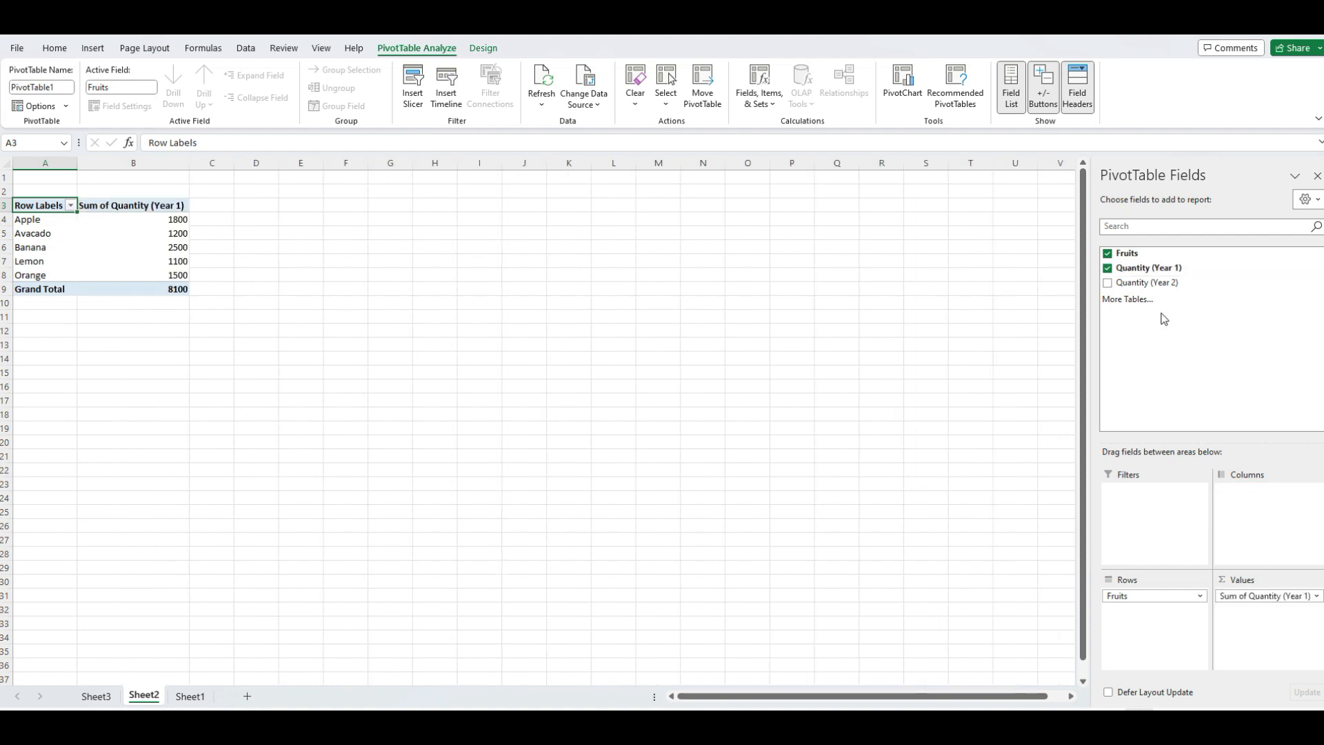
left_click_drag(1132, 281, 1250, 615)
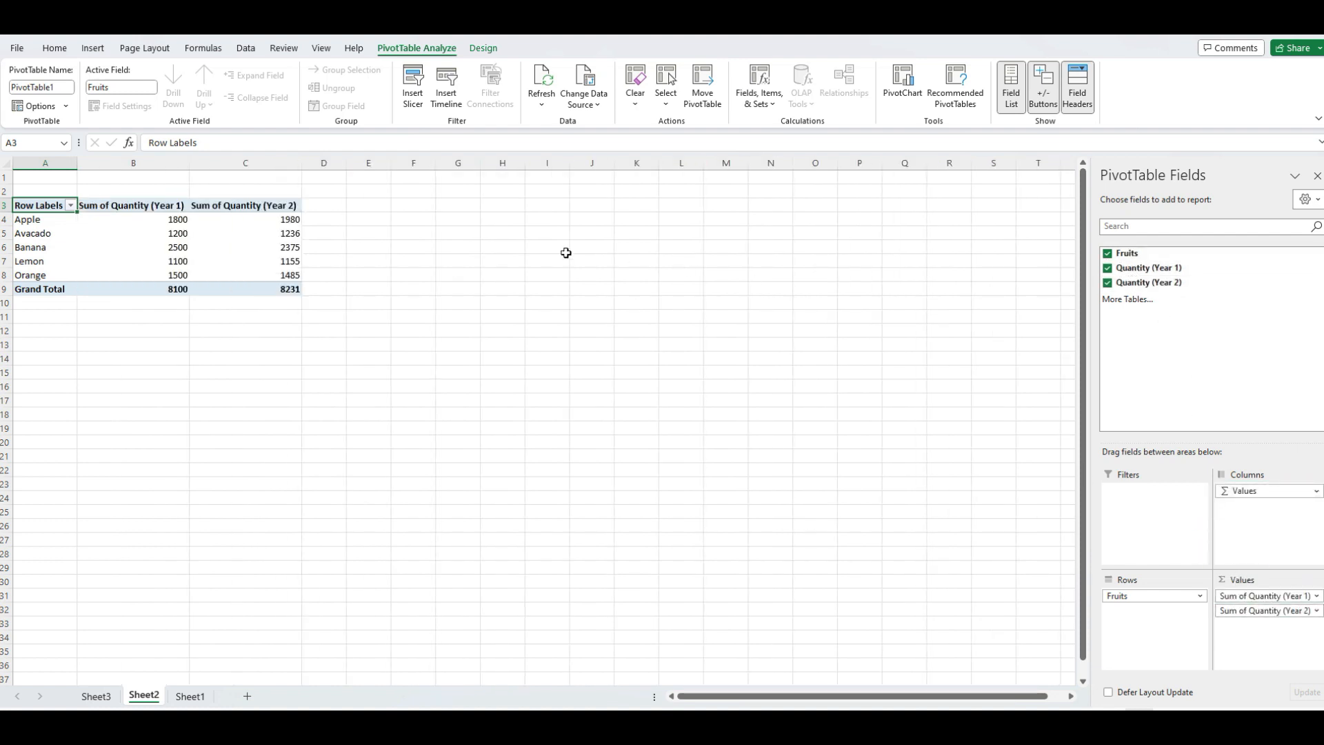
- Start a new PivotTable calculated field and name it Difference
left_click(253, 216)
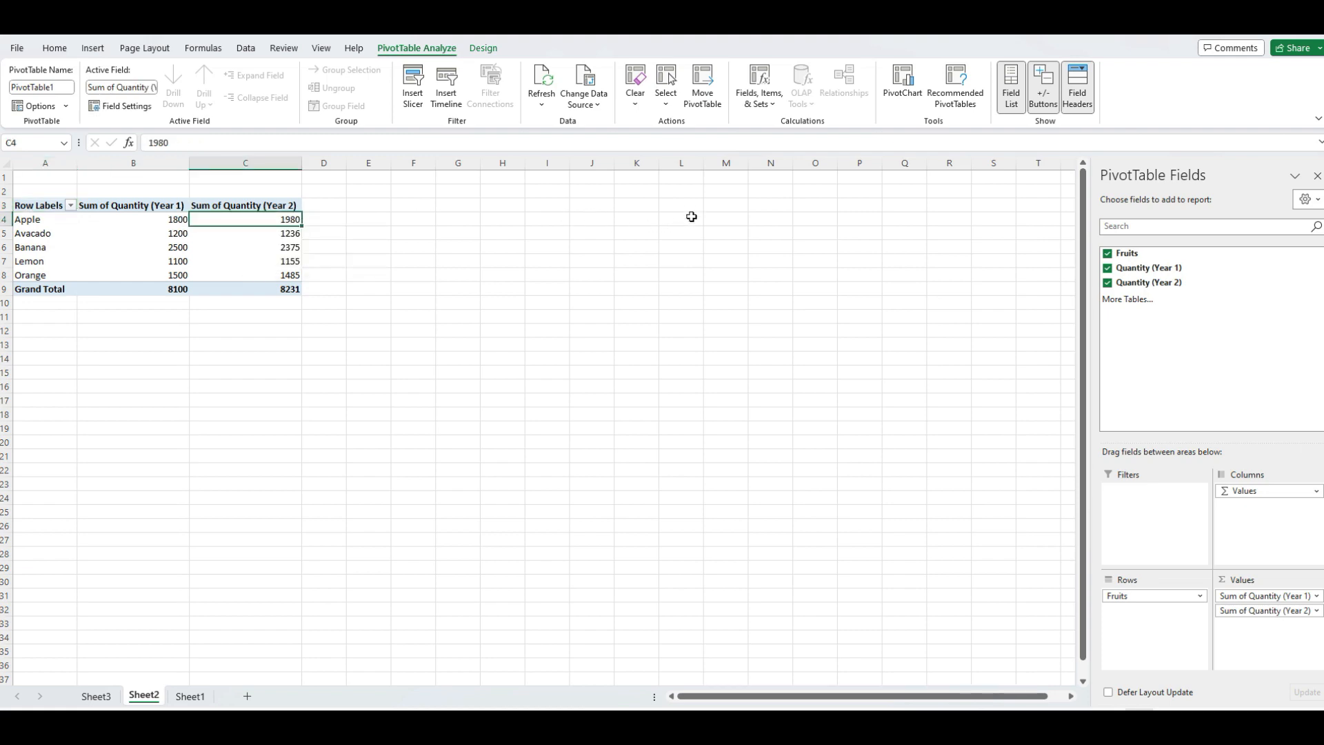
left_click(285, 206)
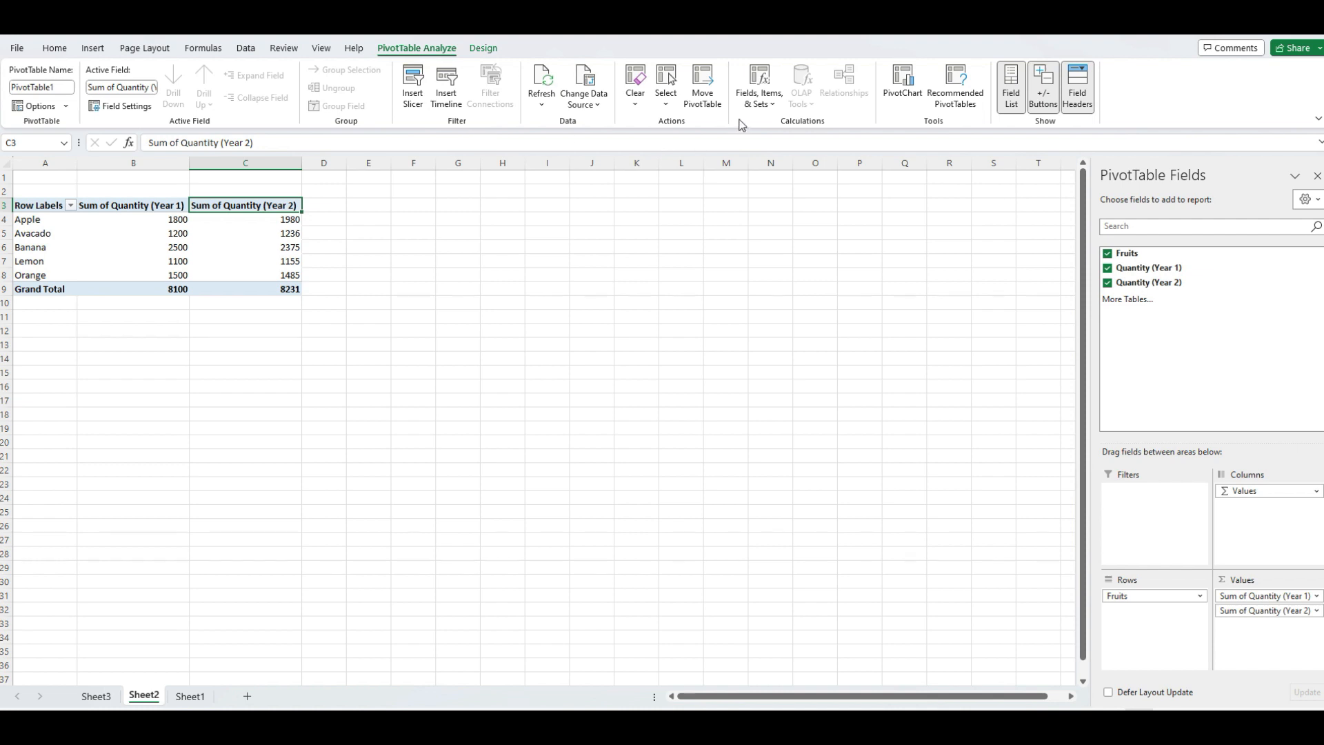
left_click(762, 97)
left_click(783, 128)
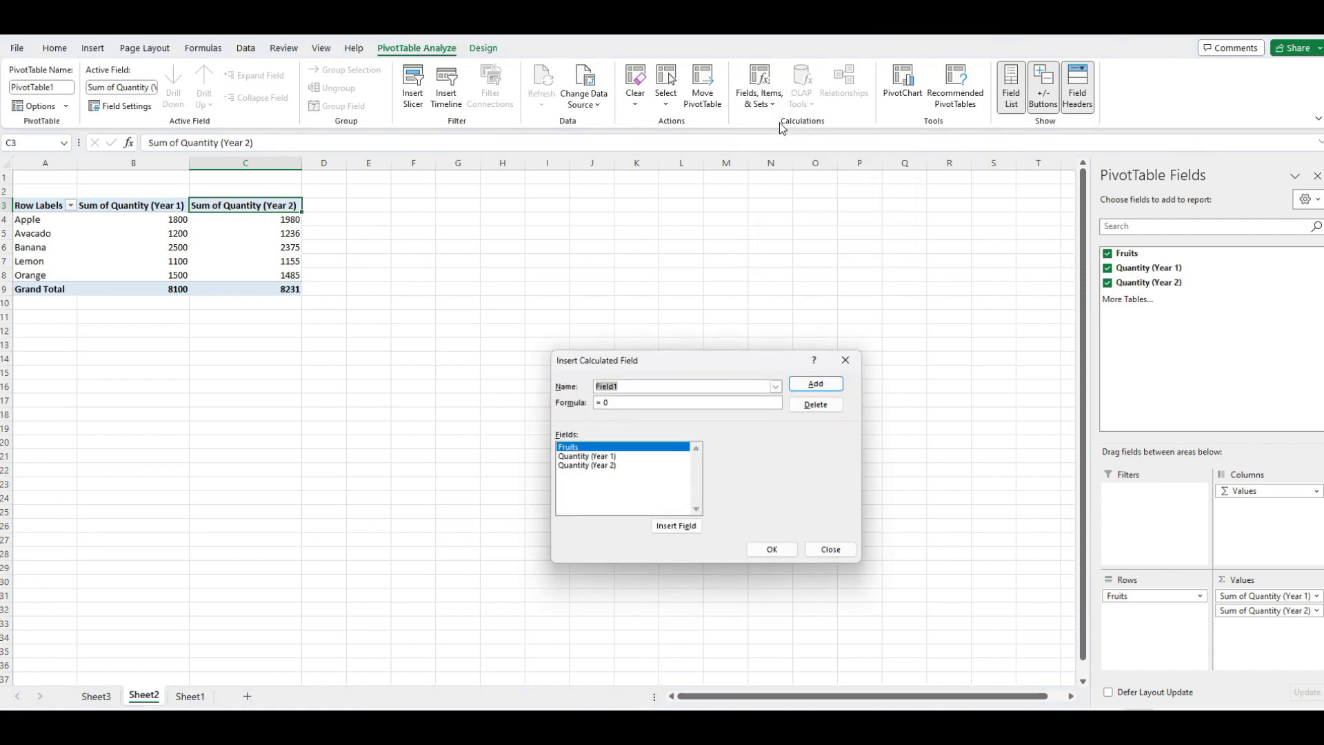
left_click(653, 386)
key("BackSpace")
key("BackSpace")
key("BackSpace")
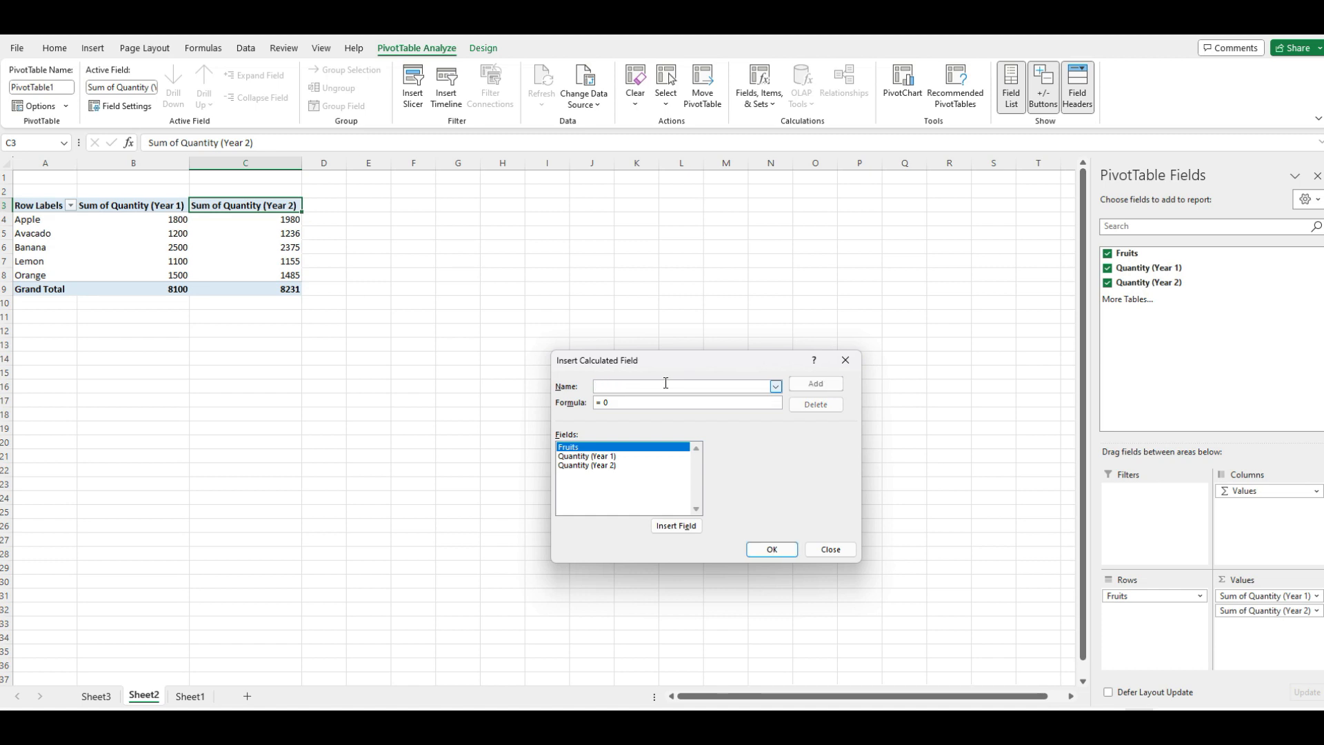
type("Difference")
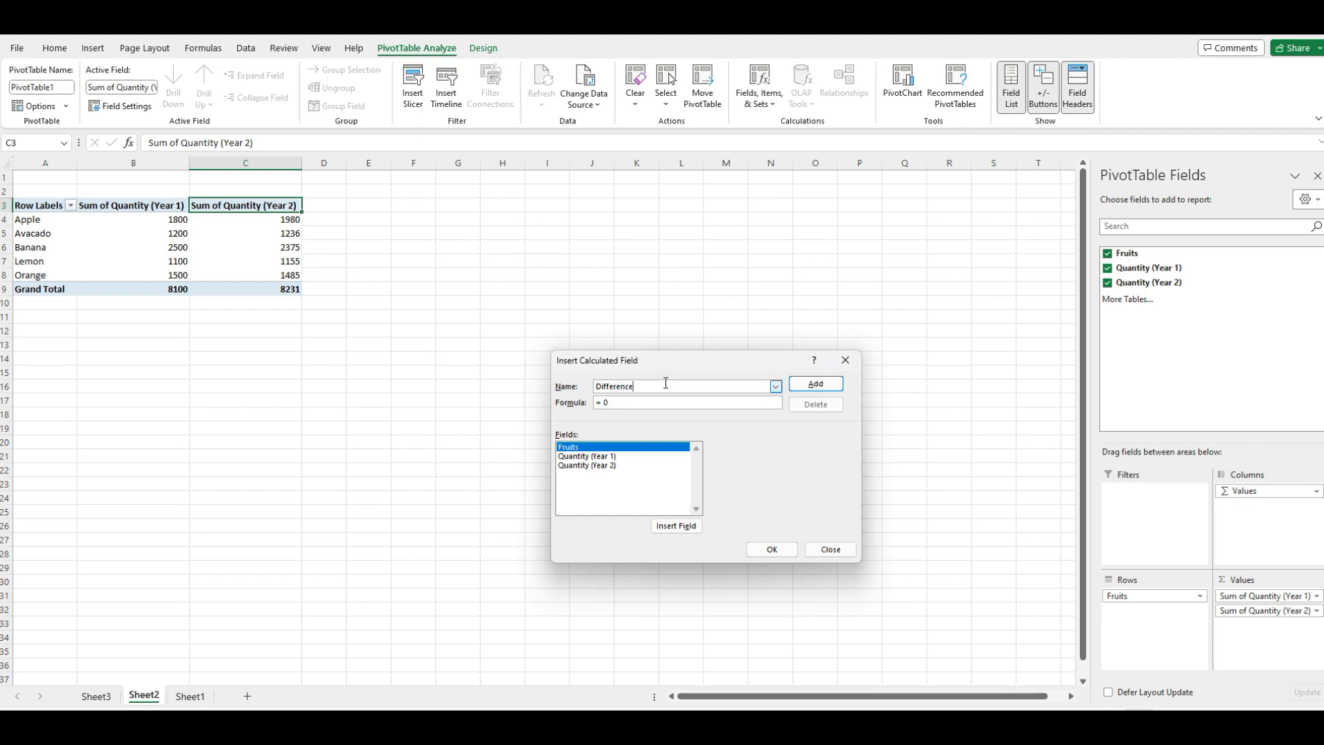
- Define the Difference field as 'Quantity (Year 2)' - 'Quantity (Year 1)' and add it to the PivotTable
left_click(651, 404)
left_click(618, 466)
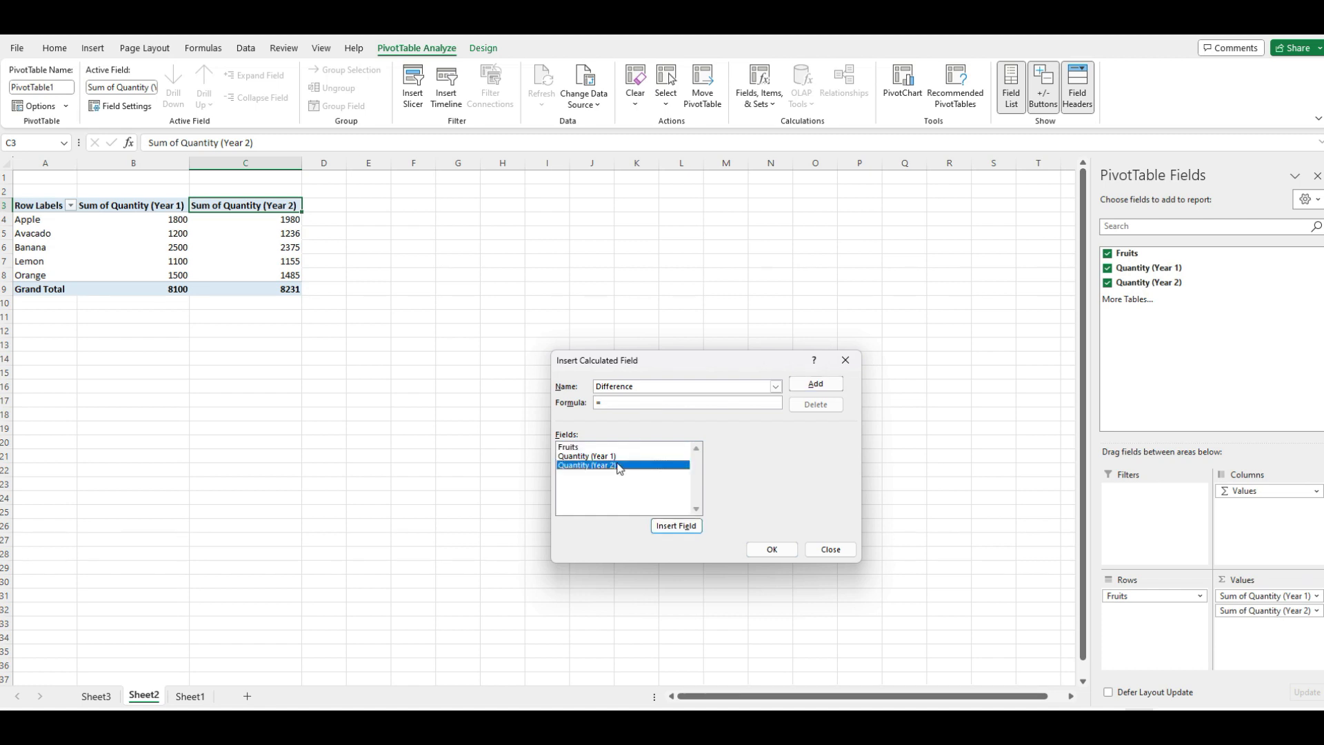
left_click(660, 528)
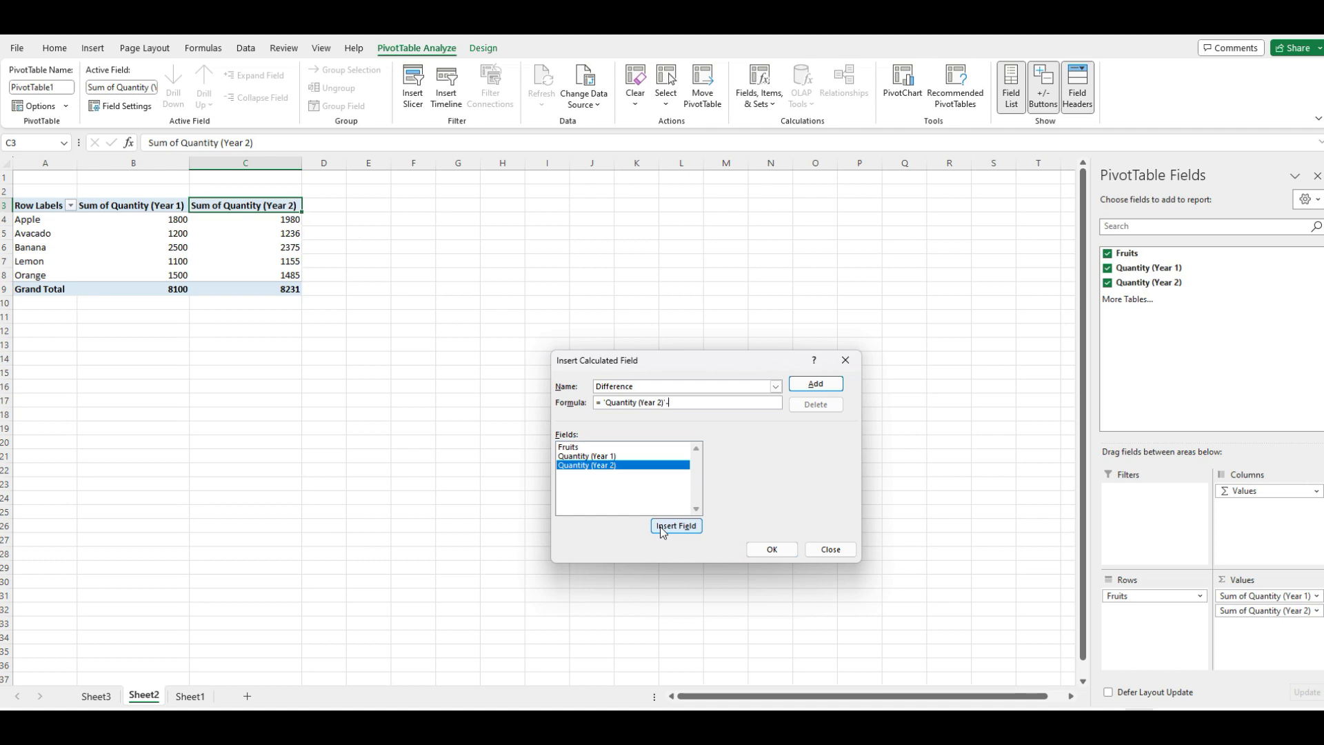
left_click(636, 456)
left_click(674, 524)
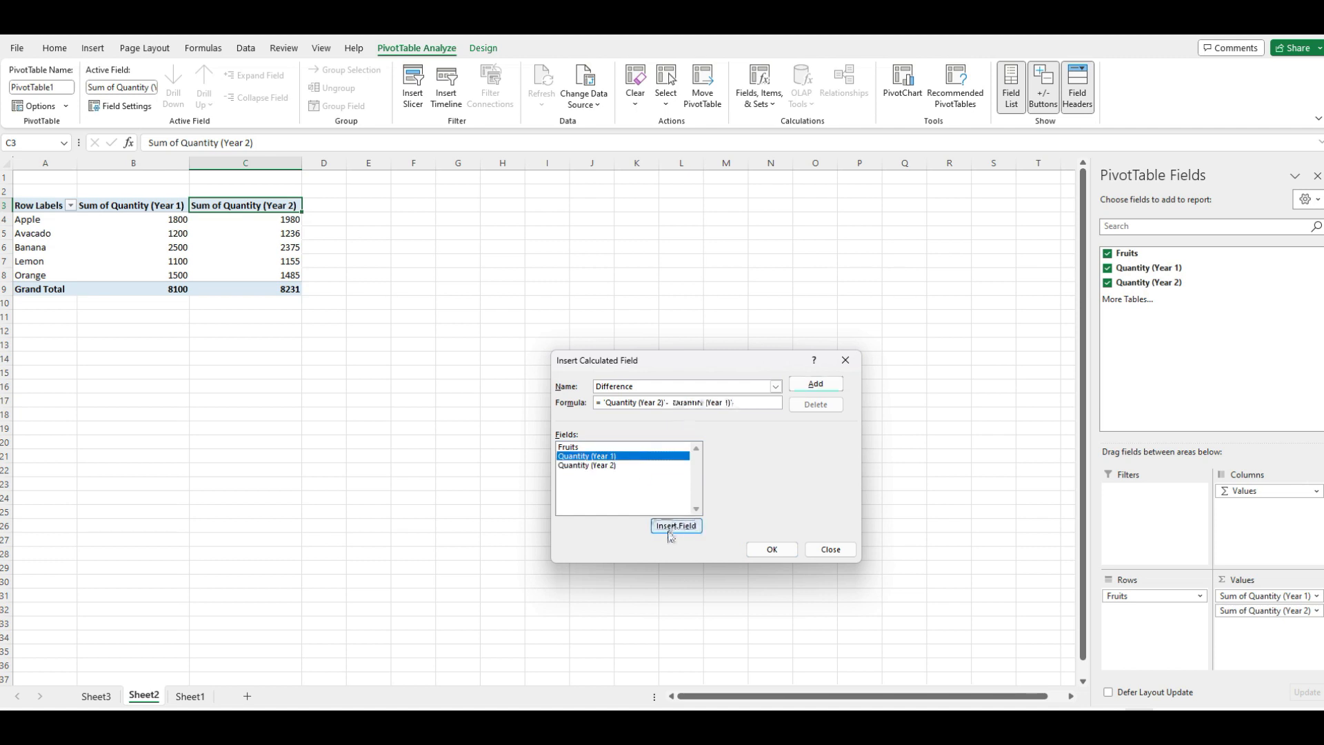
left_click(815, 384)
left_click(786, 552)
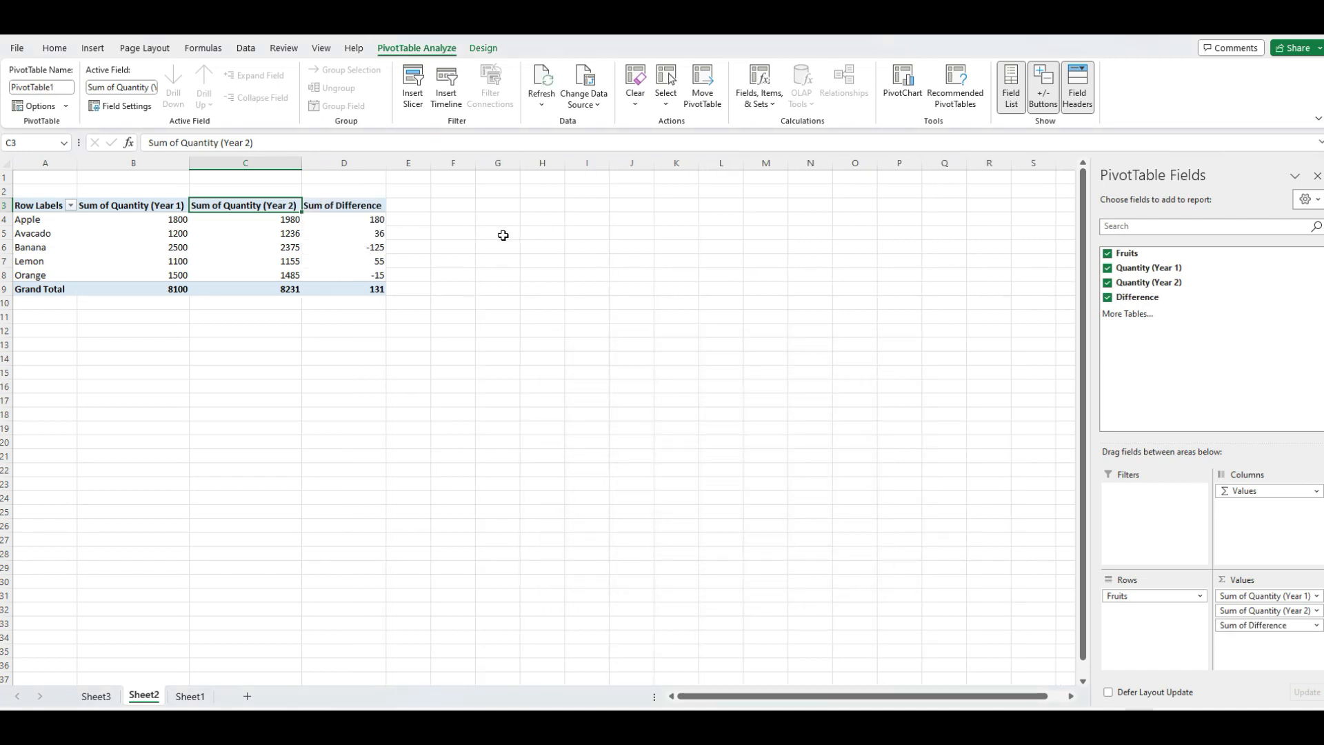
- Start another PivotTable calculated field and name it Difference %
left_click(377, 220)
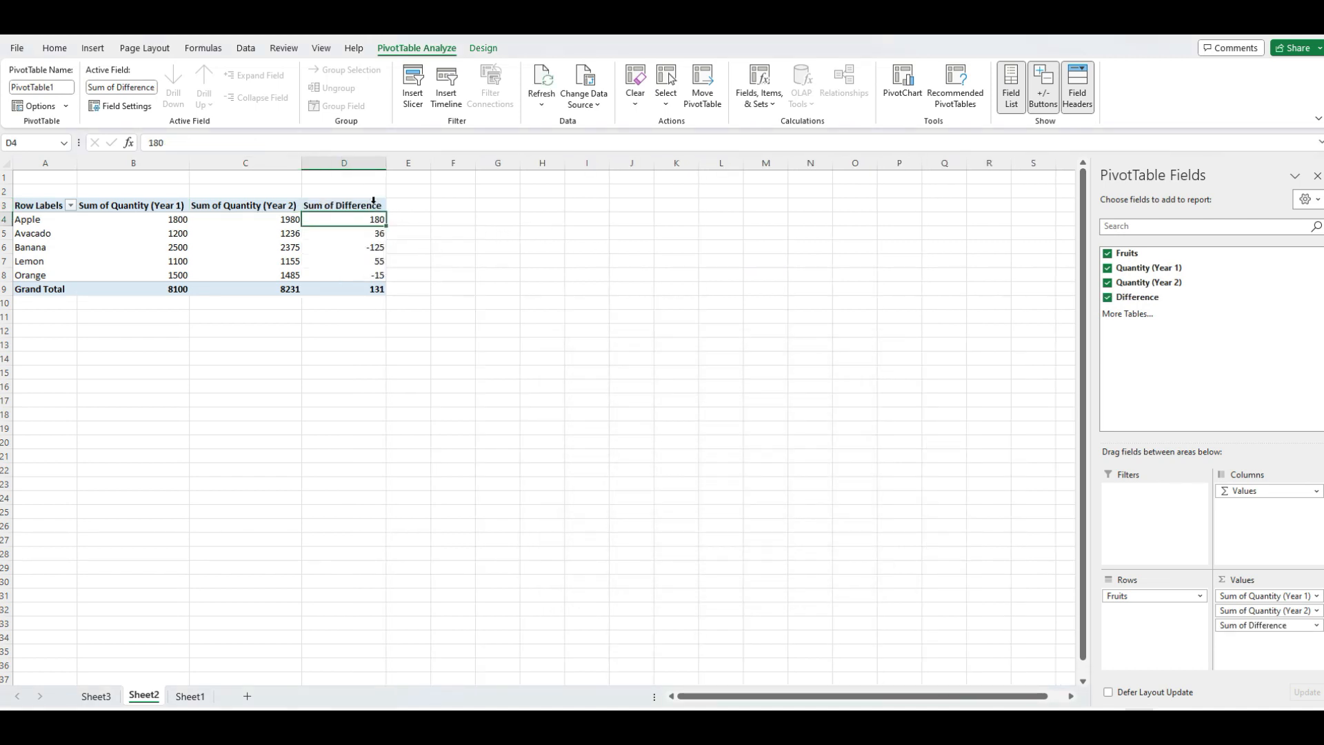
left_click(373, 205)
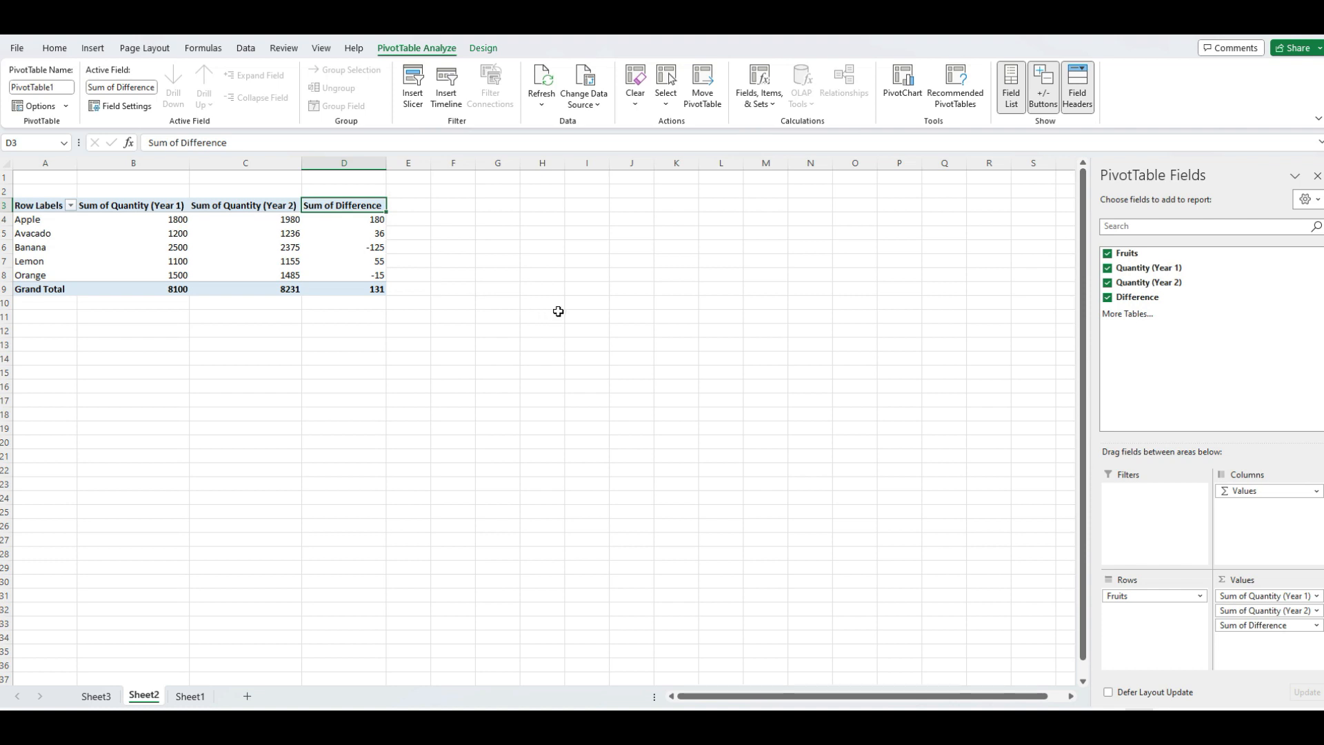
left_click(757, 104)
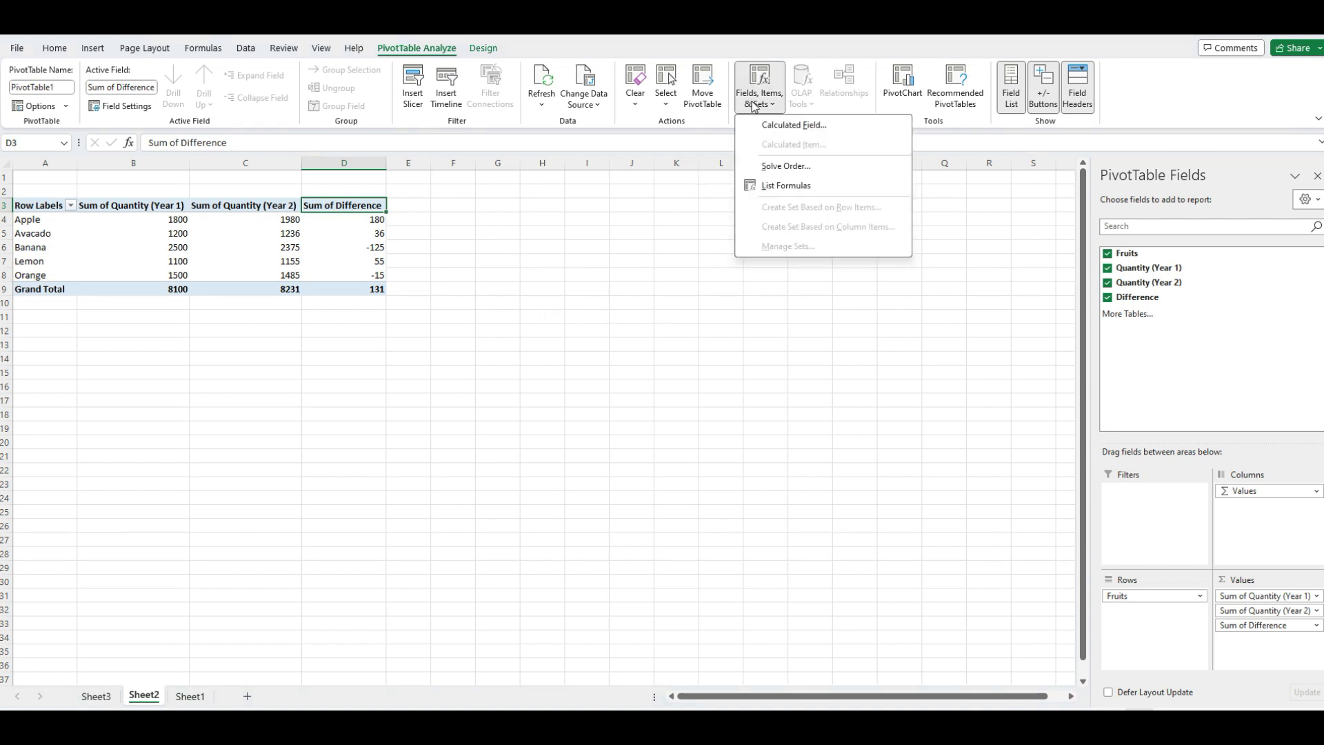
left_click(772, 123)
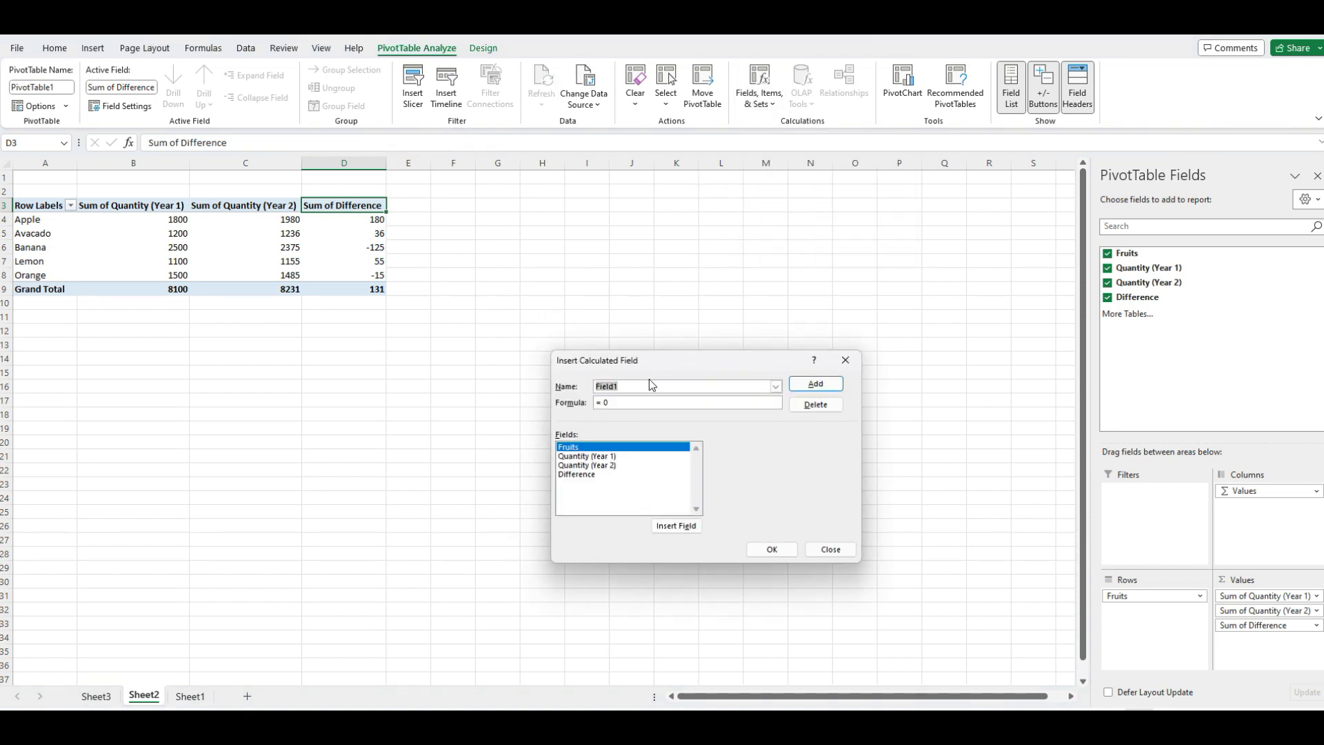
left_click(637, 387)
key("BackSpace")
key("BackSpace")
key("BackSpace")
key("BackSpace")
key("BackSpace")
key("BackSpace")
type("Di")
- Define the Difference % field as Difference / 'Quantity (Year 1)' and add it to the PivotTable
left_click(618, 476)
left_click(663, 527)
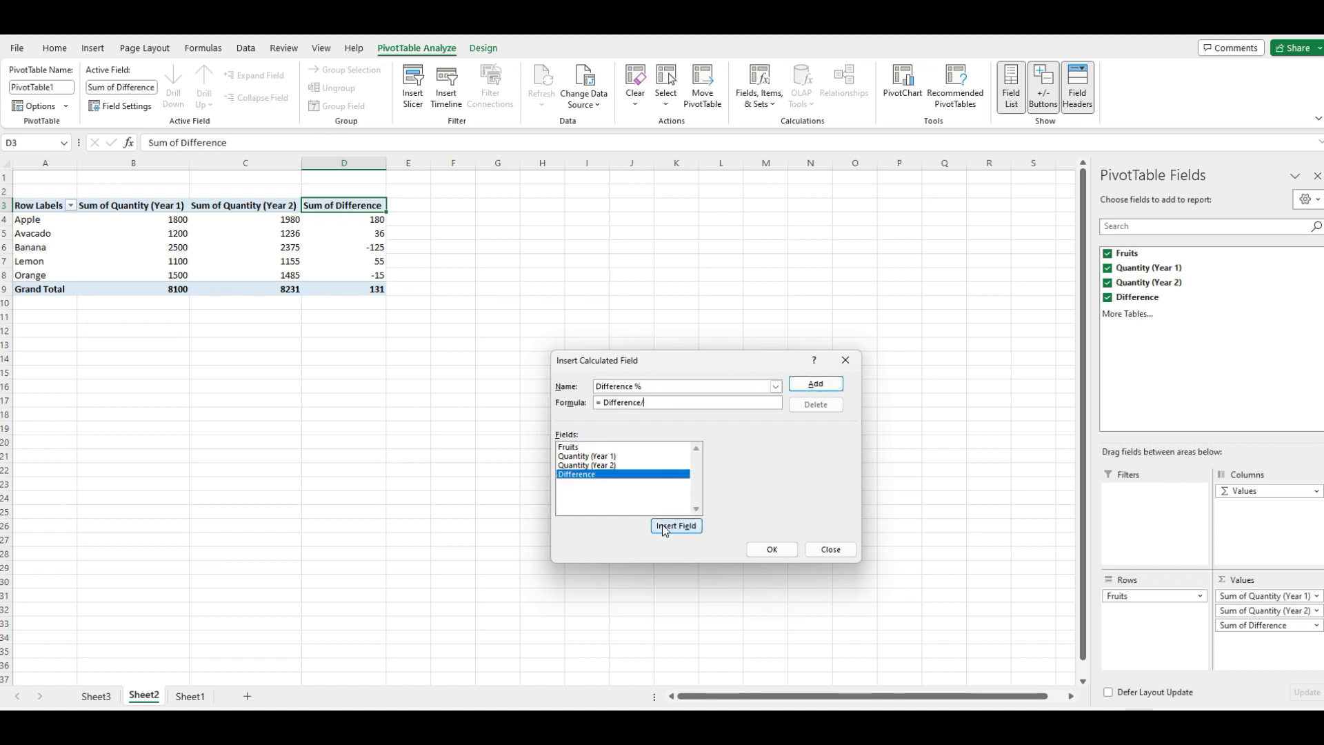
left_click(647, 456)
left_click(666, 527)
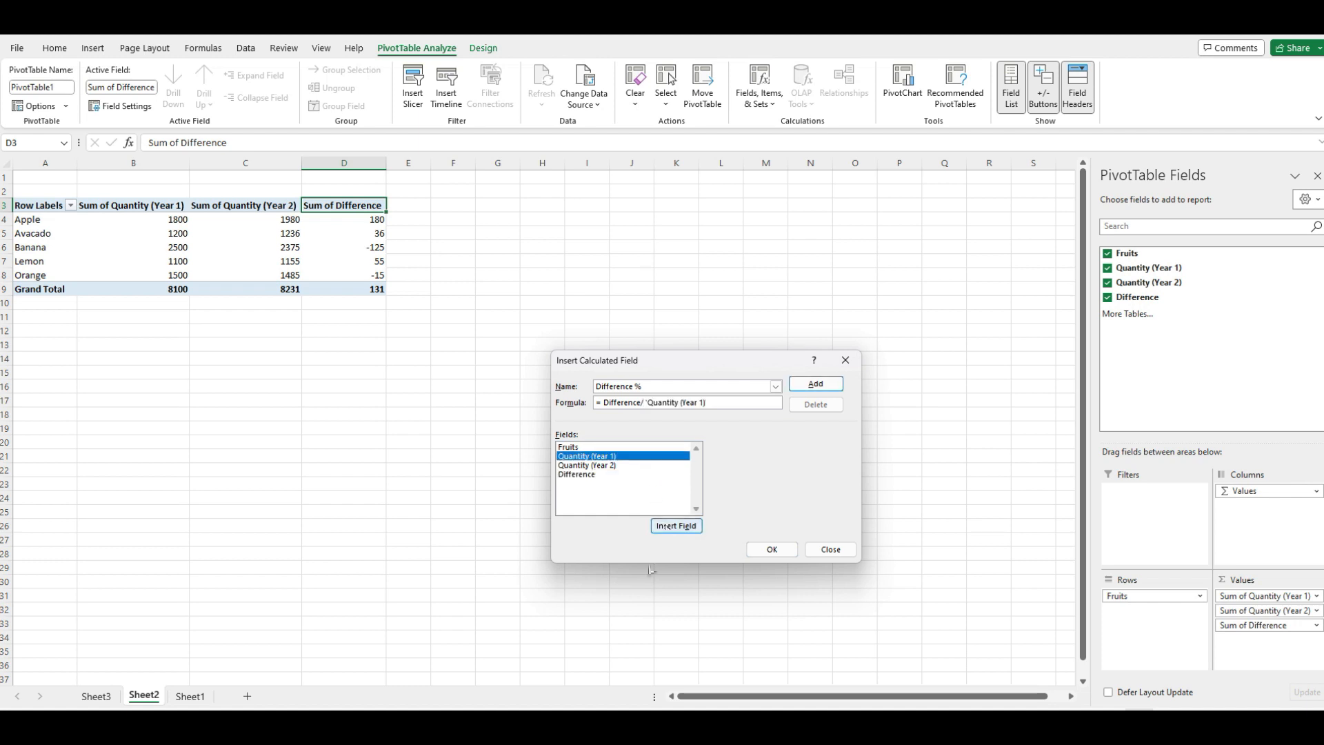
left_click(836, 384)
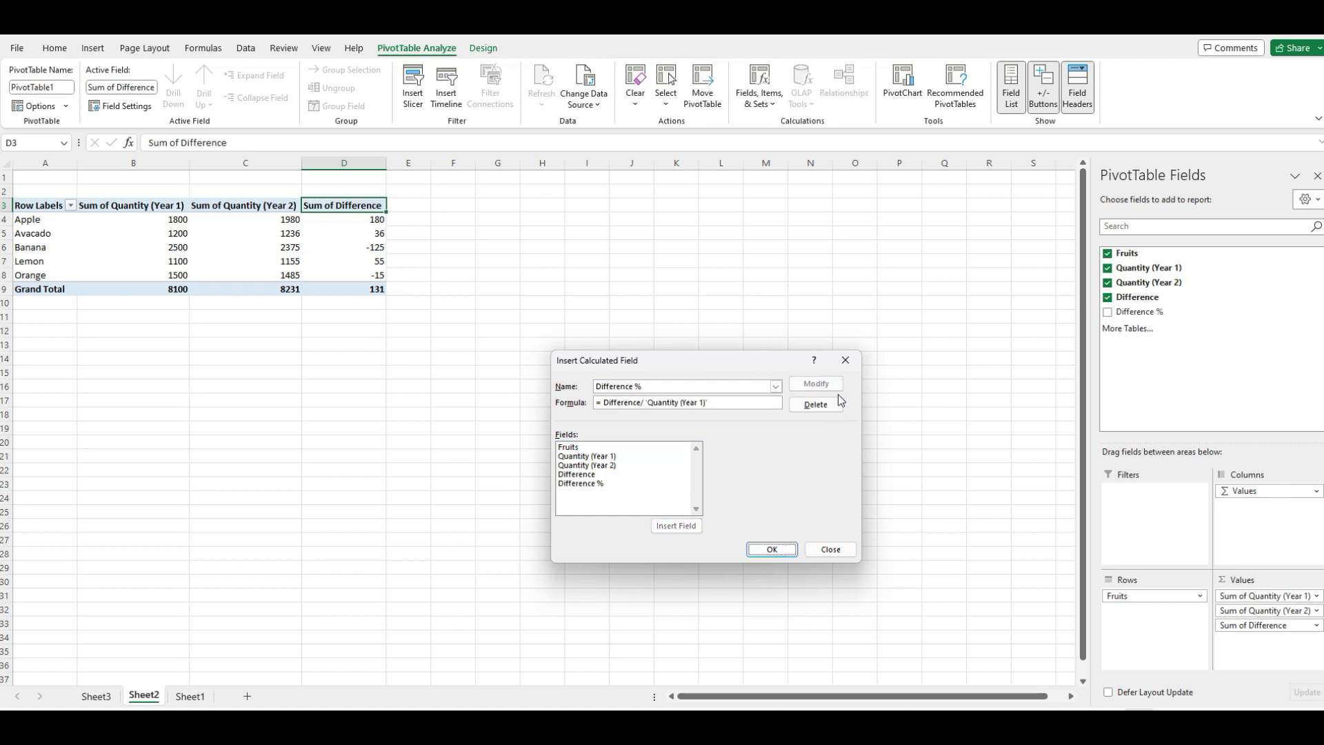
left_click(773, 550)
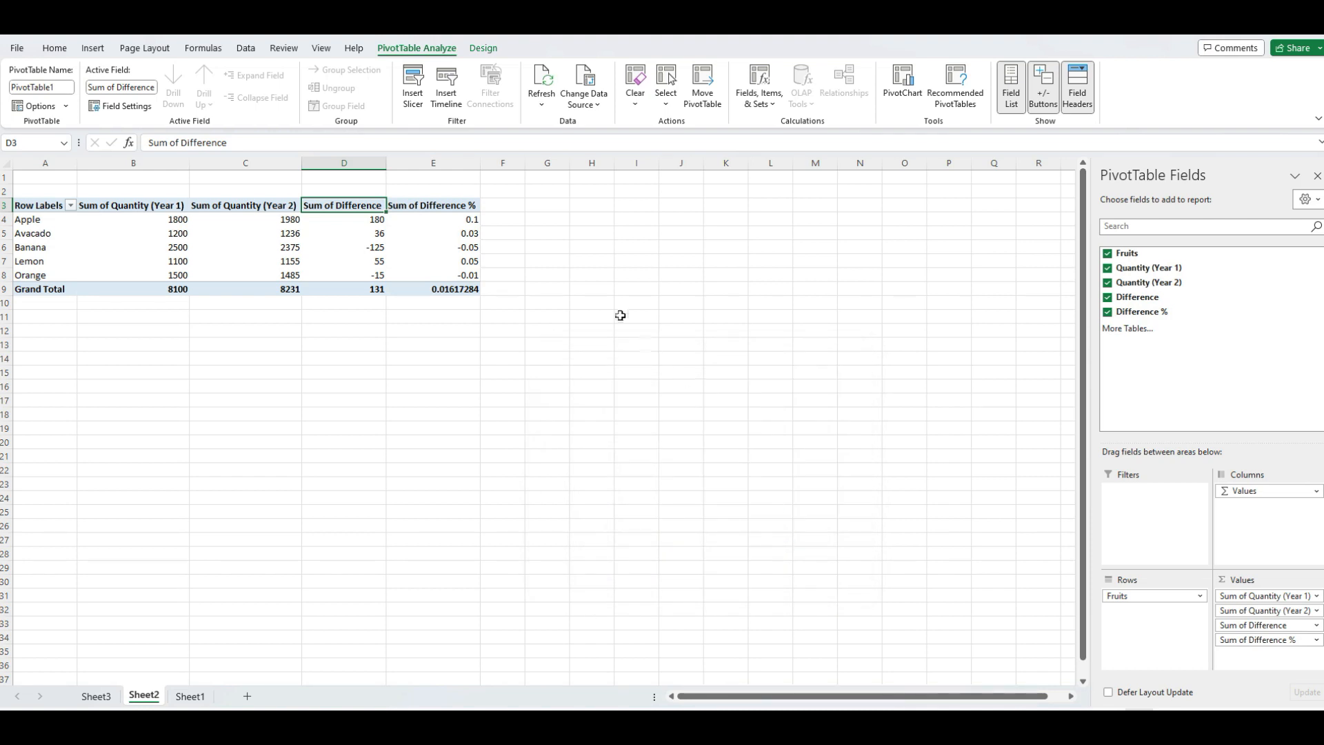
- Format the Sum of Difference % values as Percentage with 1 decimal place
left_click(460, 236)
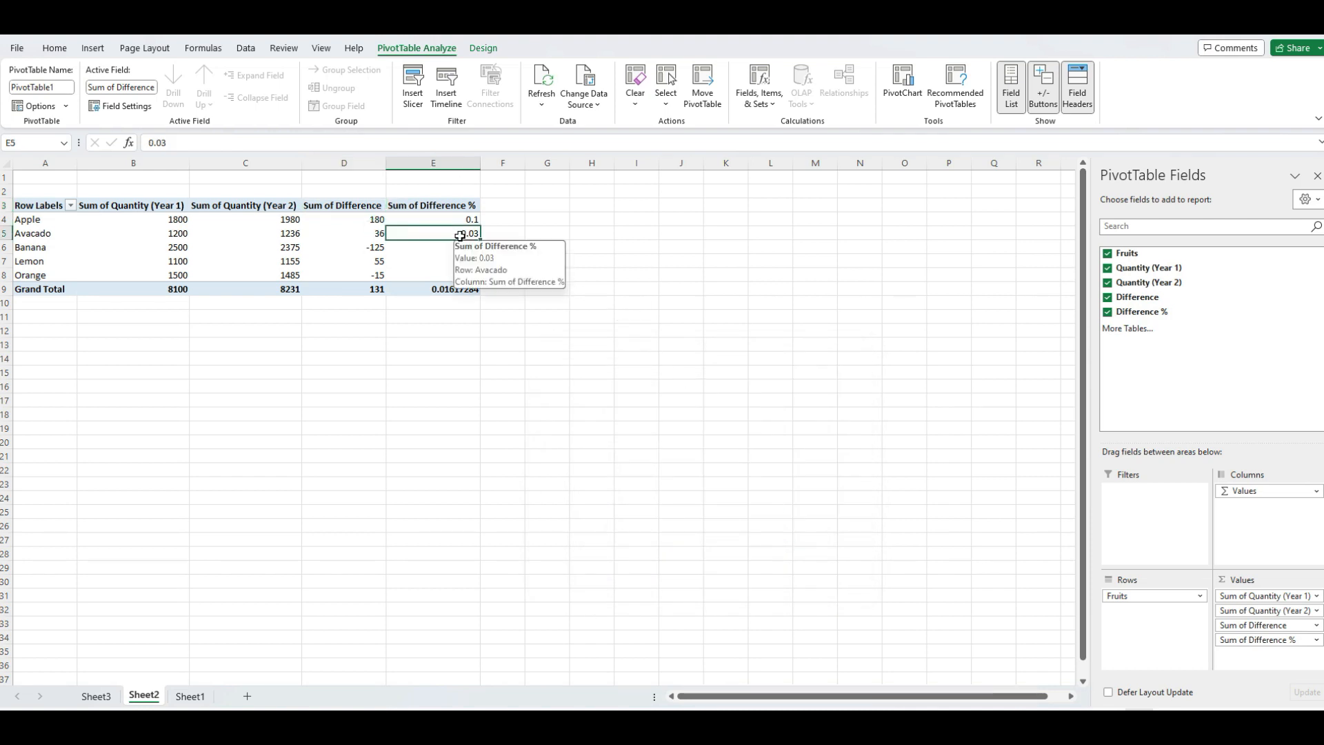
right_click(460, 236)
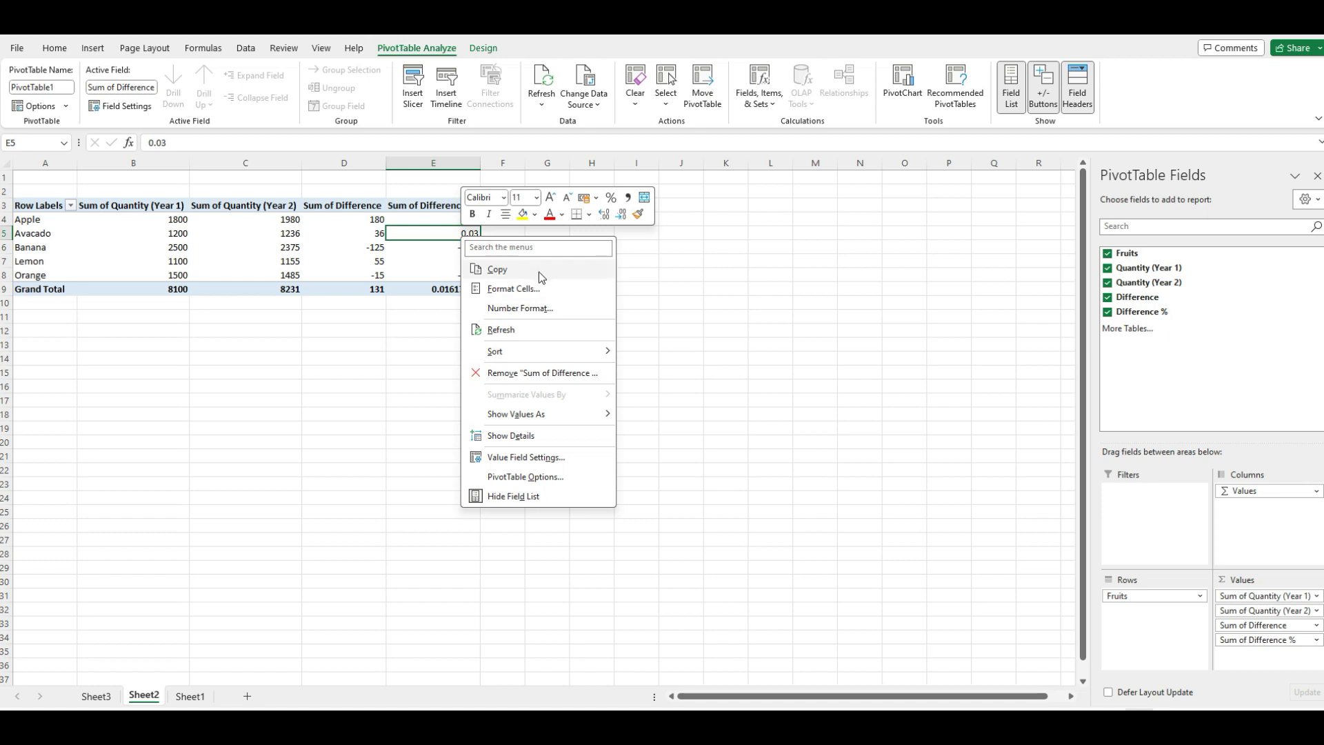
left_click(543, 311)
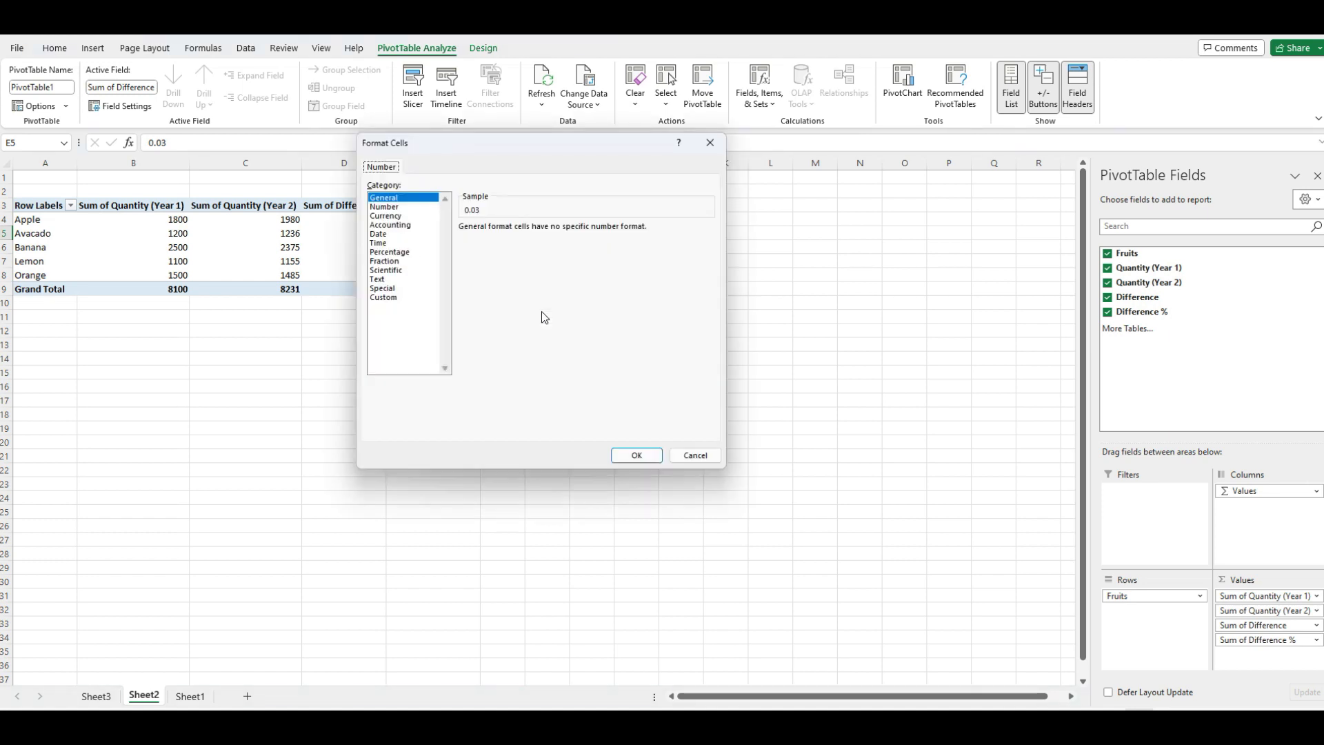
left_click(429, 253)
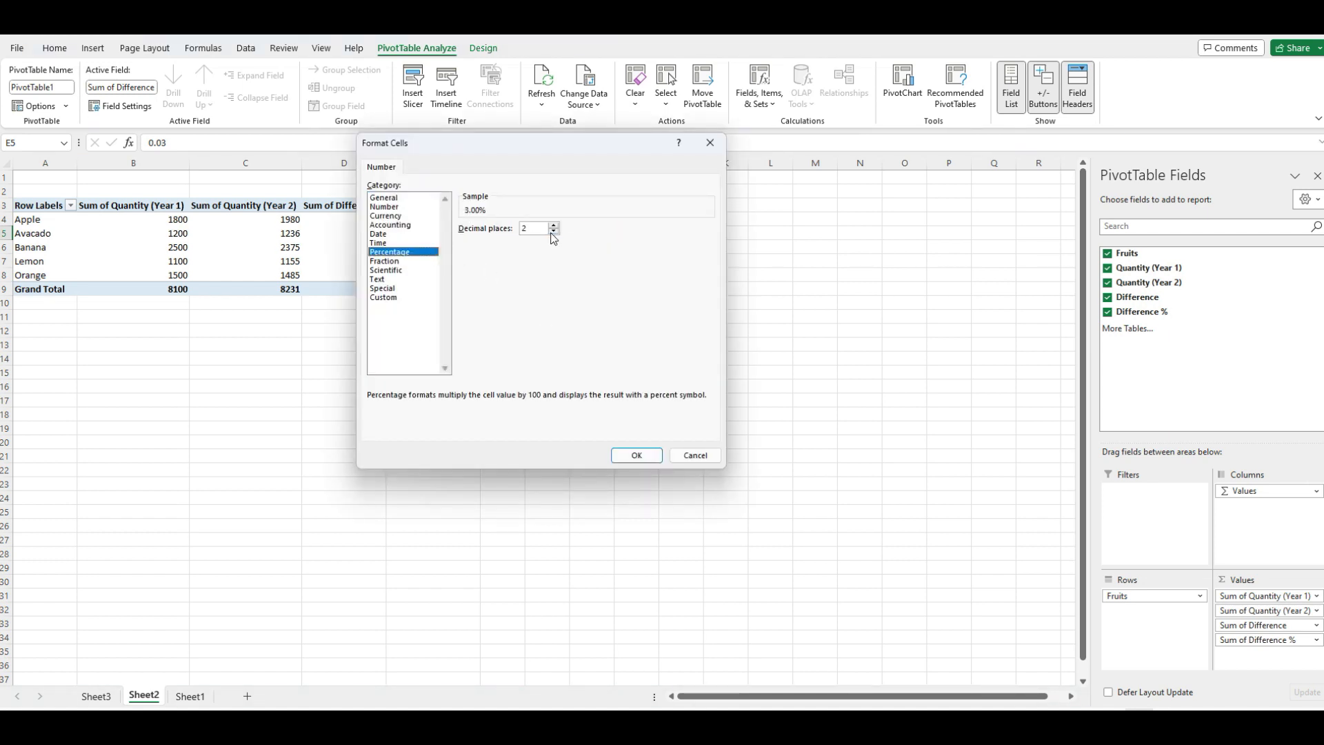
left_click(554, 233)
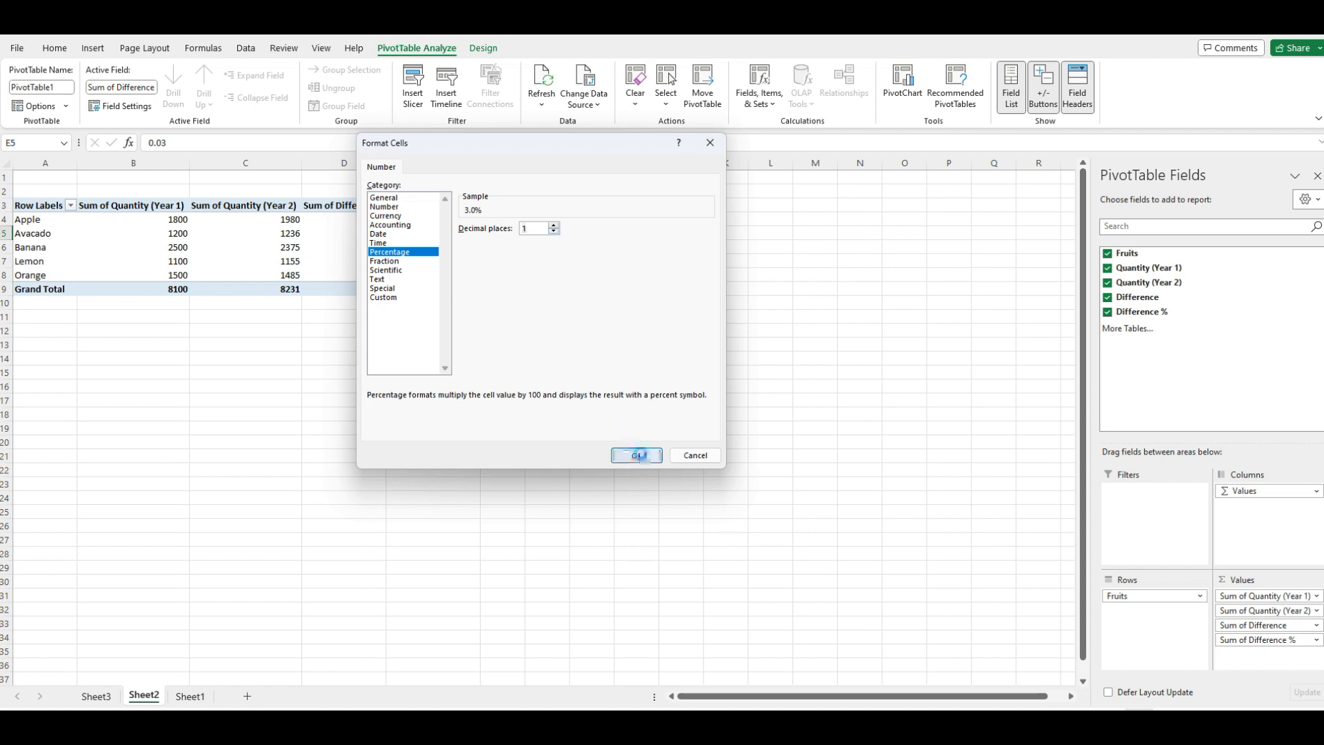
left_click(638, 456)
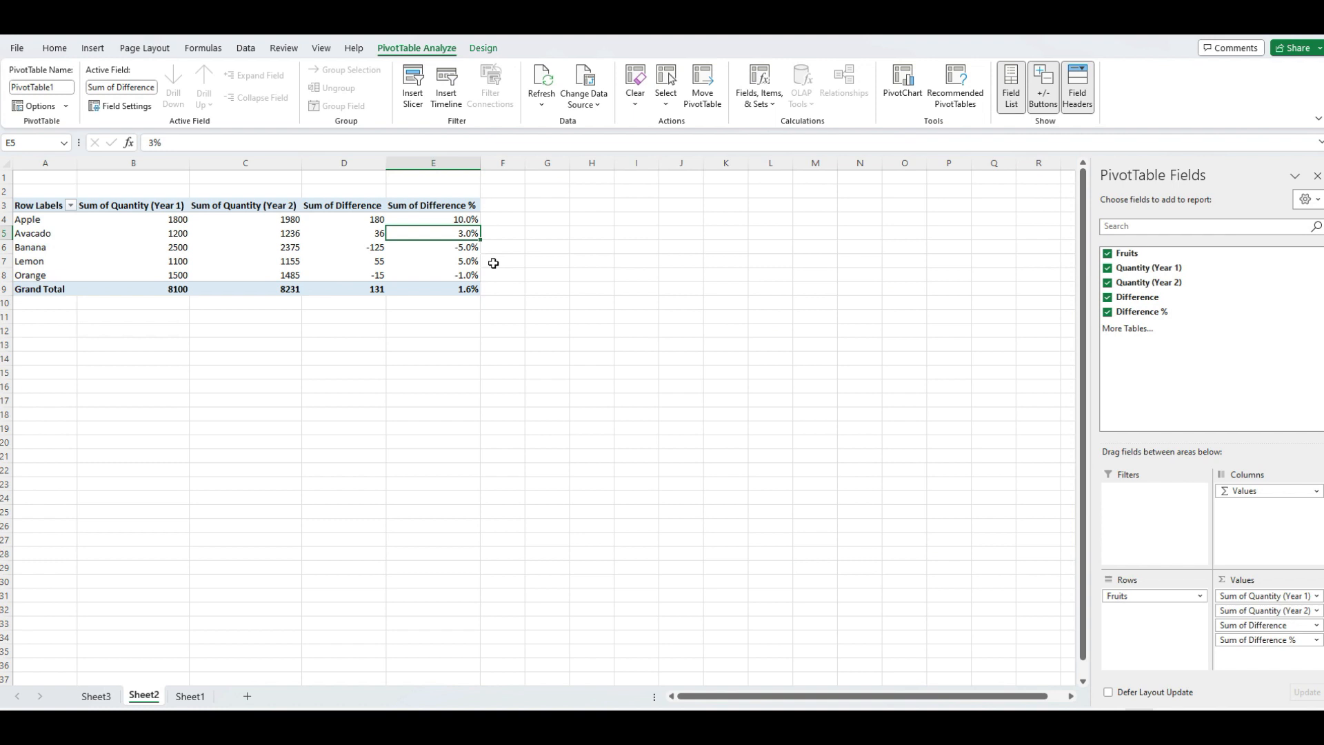
- Start a new conditional formatting rule for all cells showing "Sum of Difference %" values, using the "Format only cells that contain" type
left_click(443, 218)
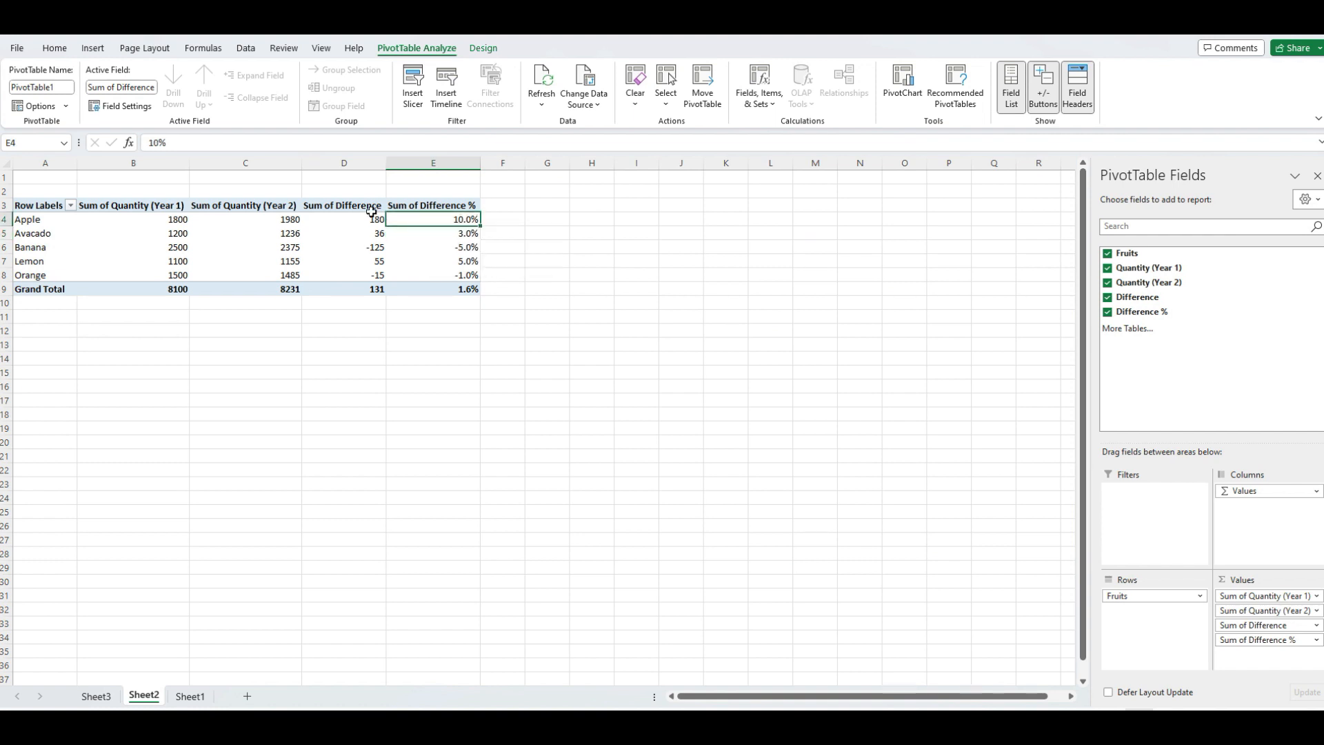
left_click(59, 50)
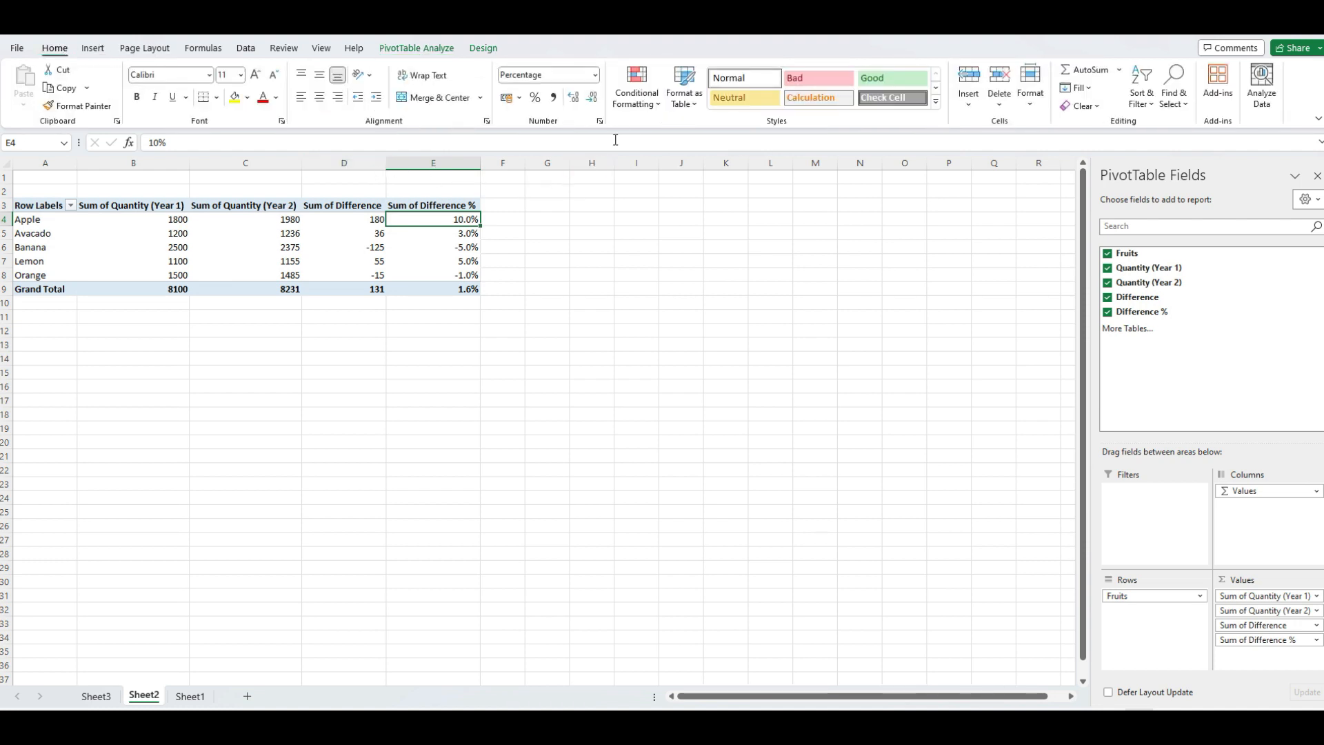
left_click(638, 110)
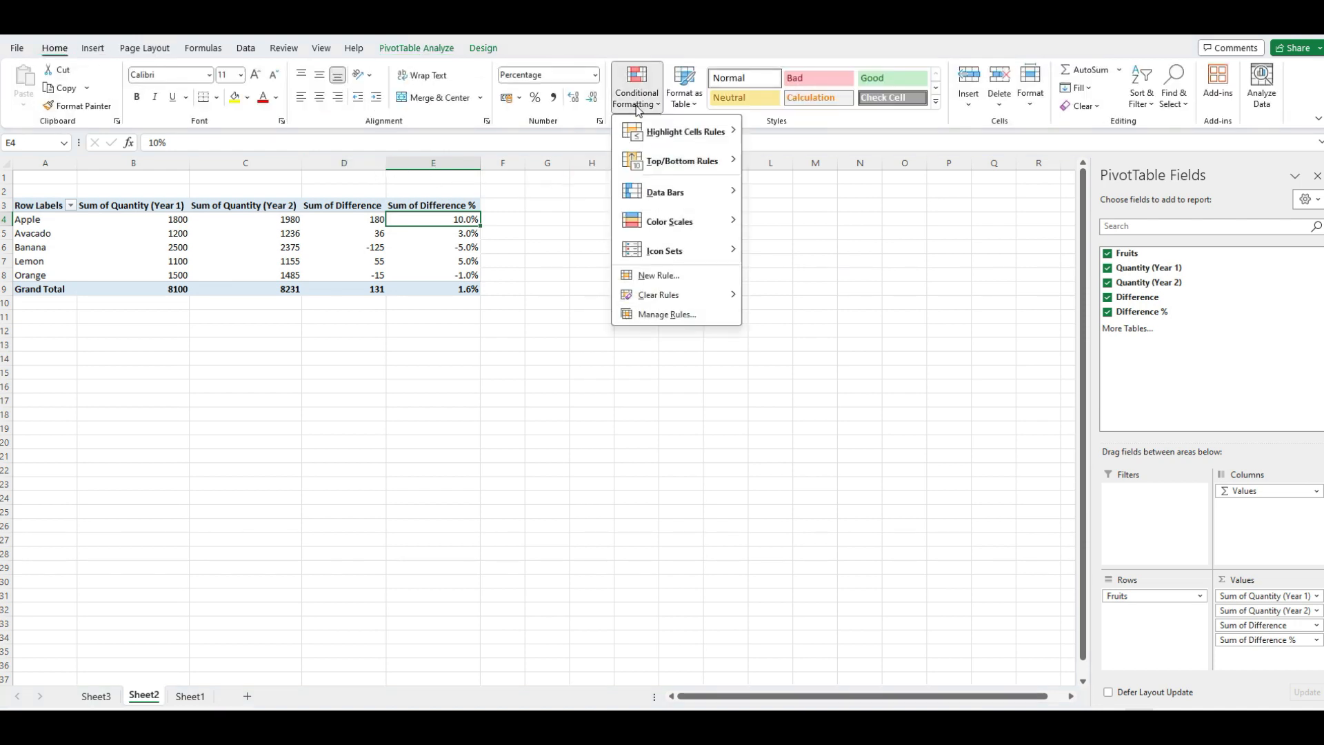
left_click(685, 275)
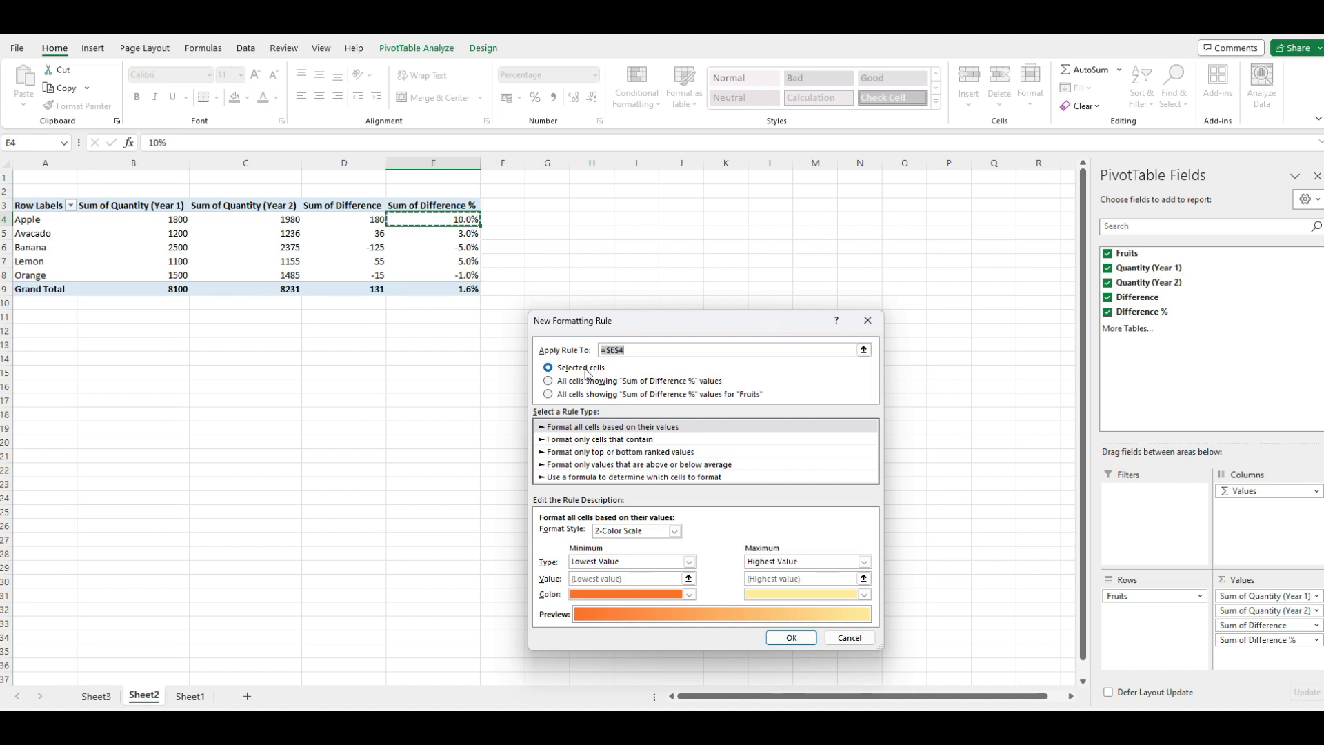
left_click(552, 383)
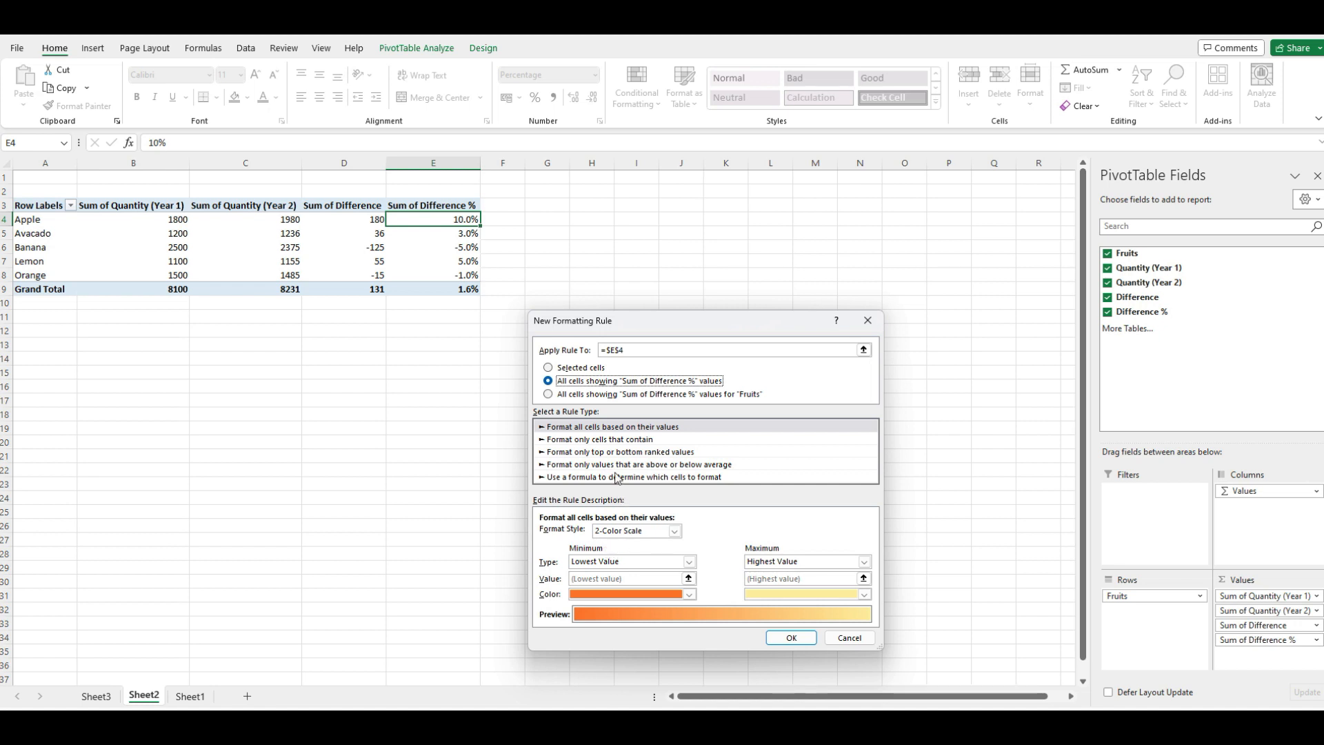
left_click(617, 442)
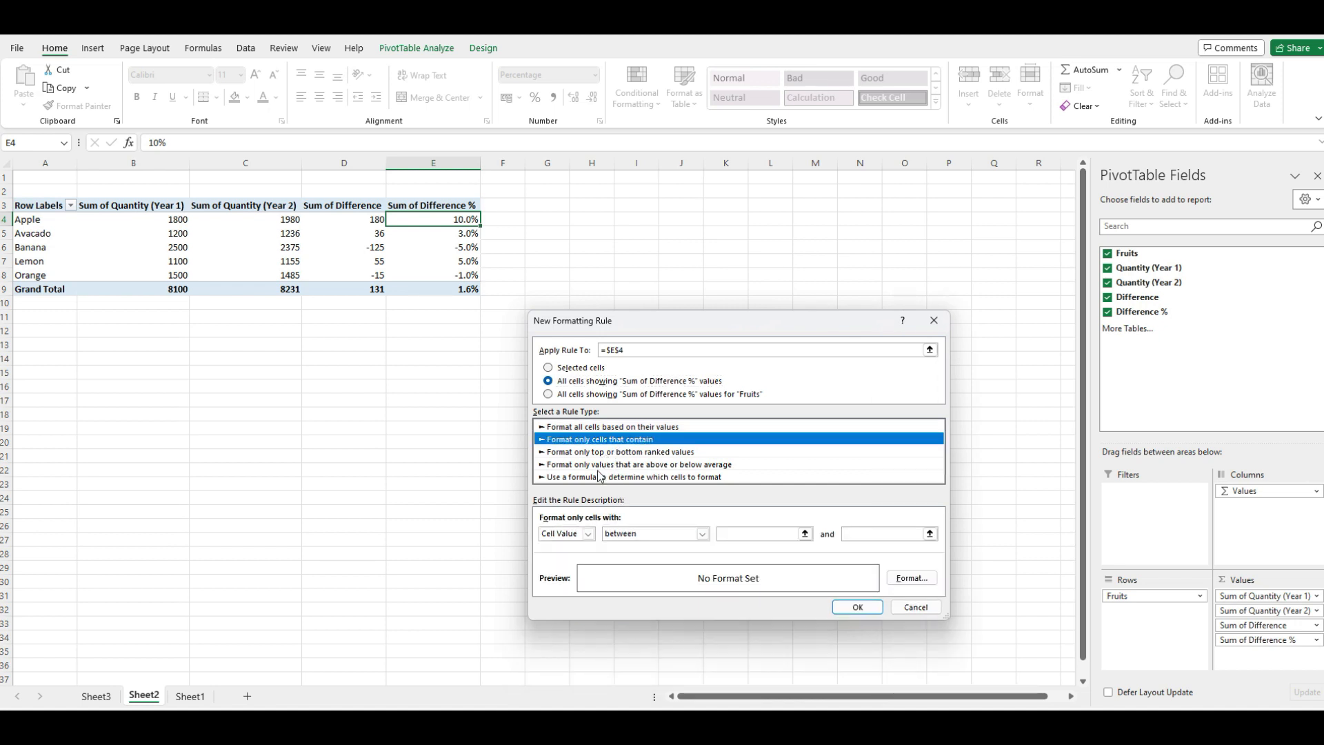
- Set the rule's condition to cell values greater than 0%
left_click(702, 536)
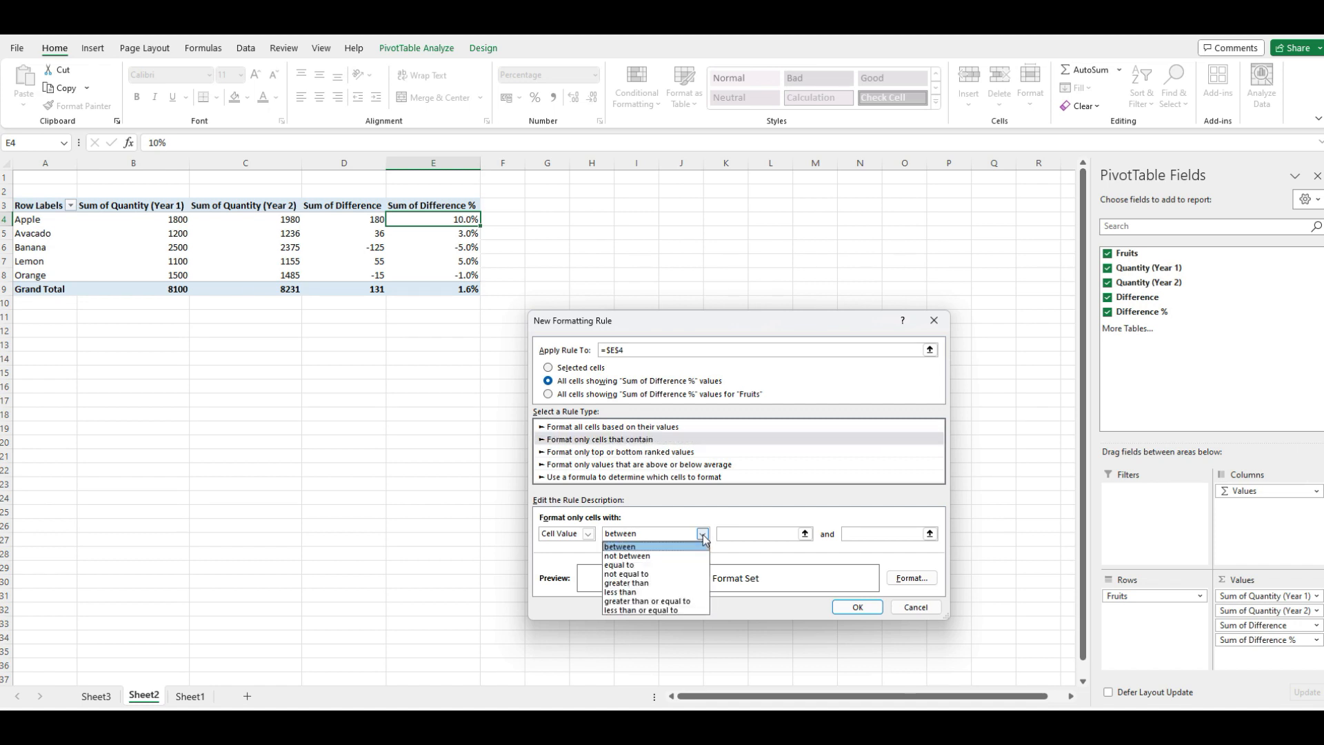
left_click(665, 583)
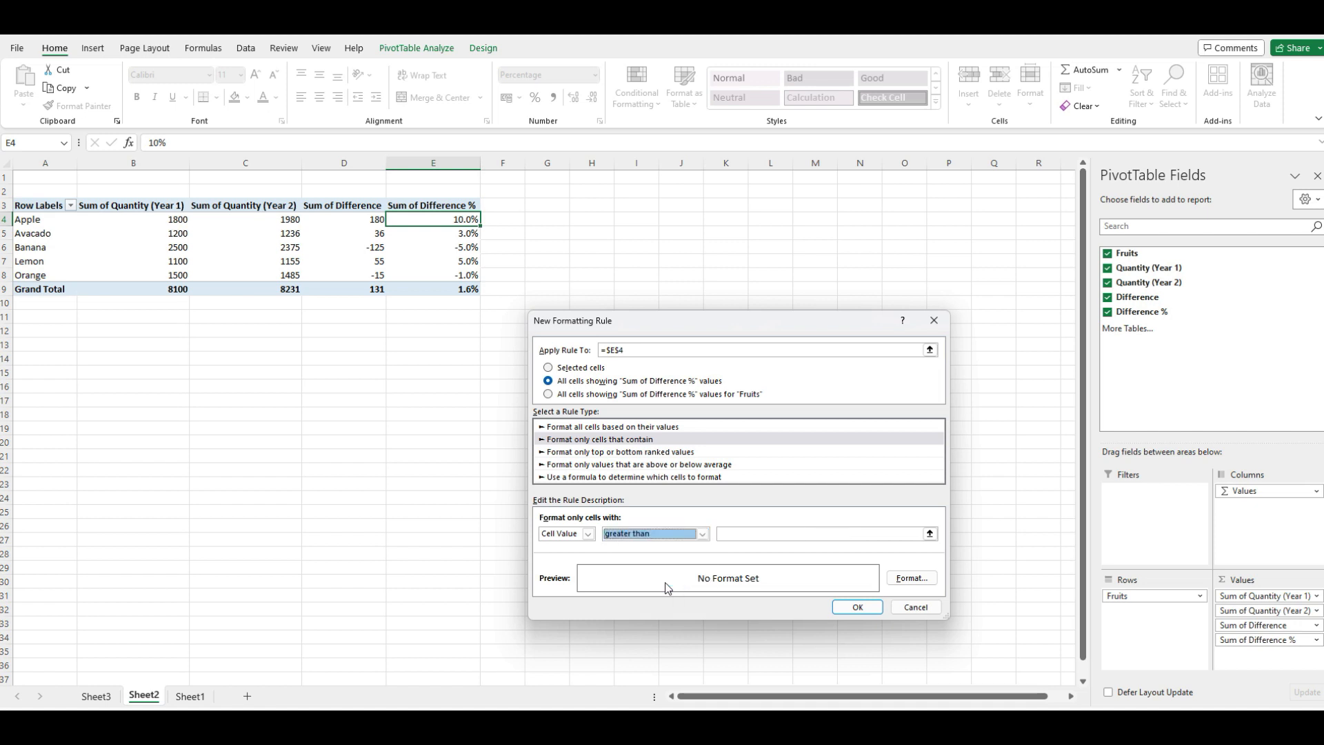
left_click(761, 534)
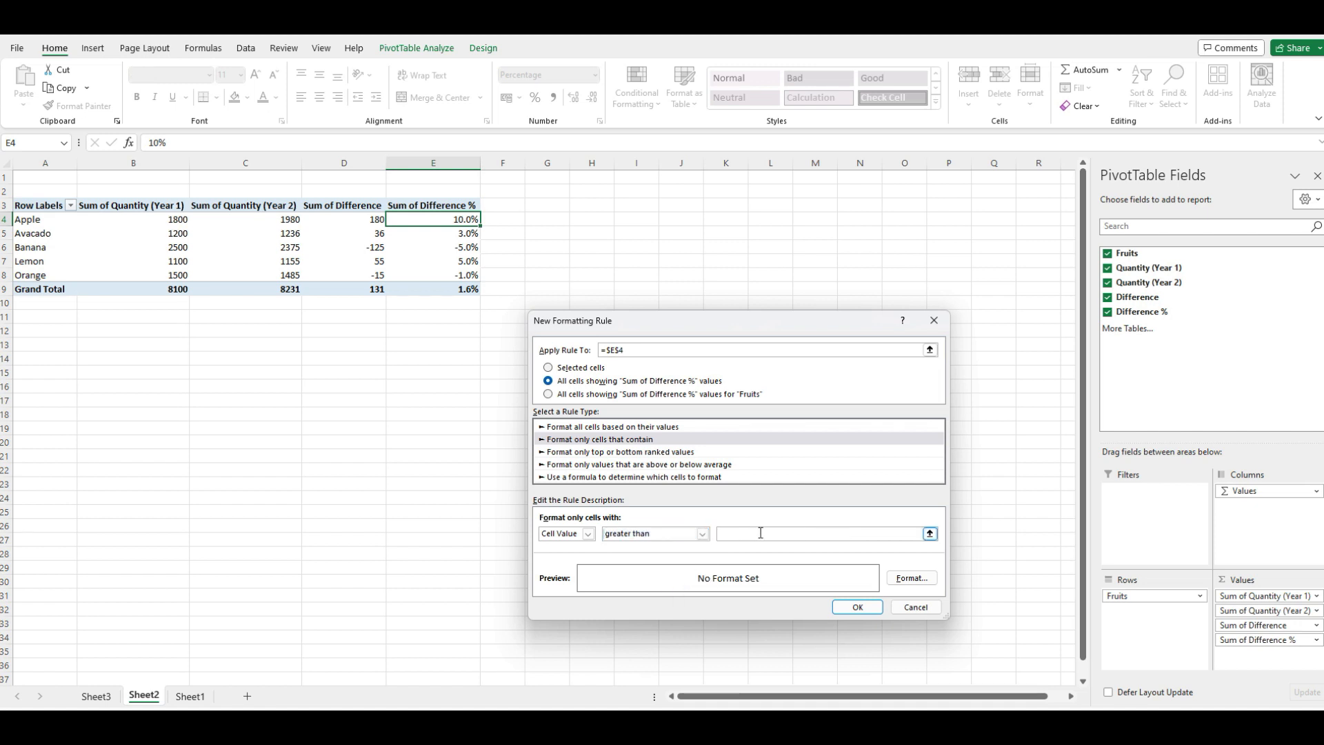
type("0%")
- Give the greater-than rule a standard green fill and apply it to the PivotTable
left_click(911, 579)
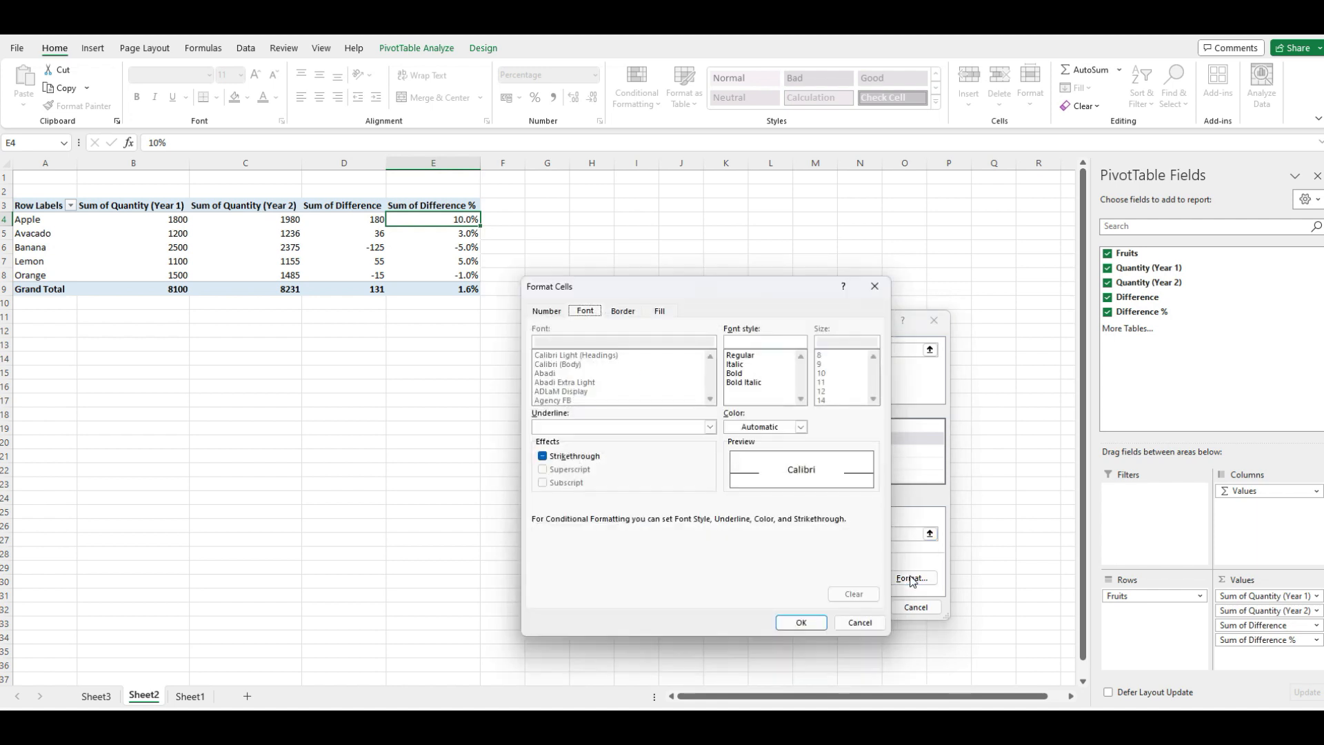
left_click(658, 312)
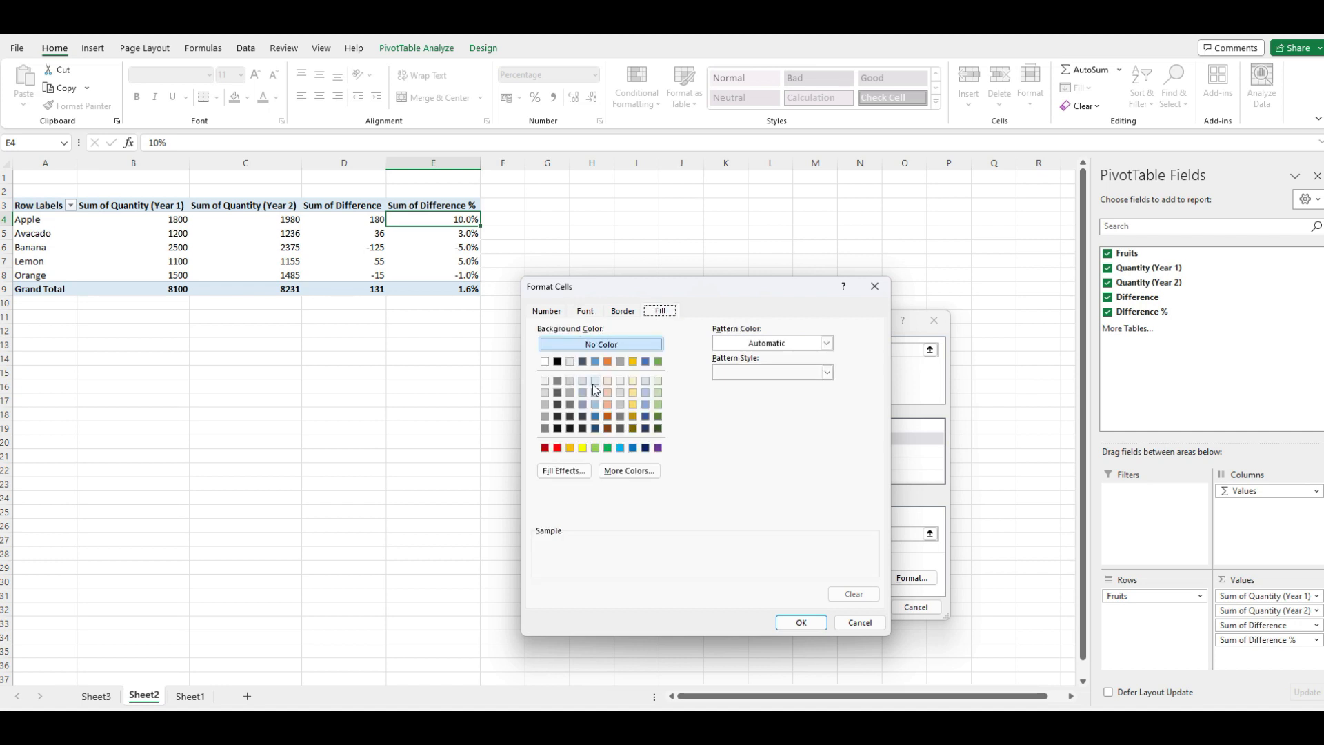
left_click(609, 448)
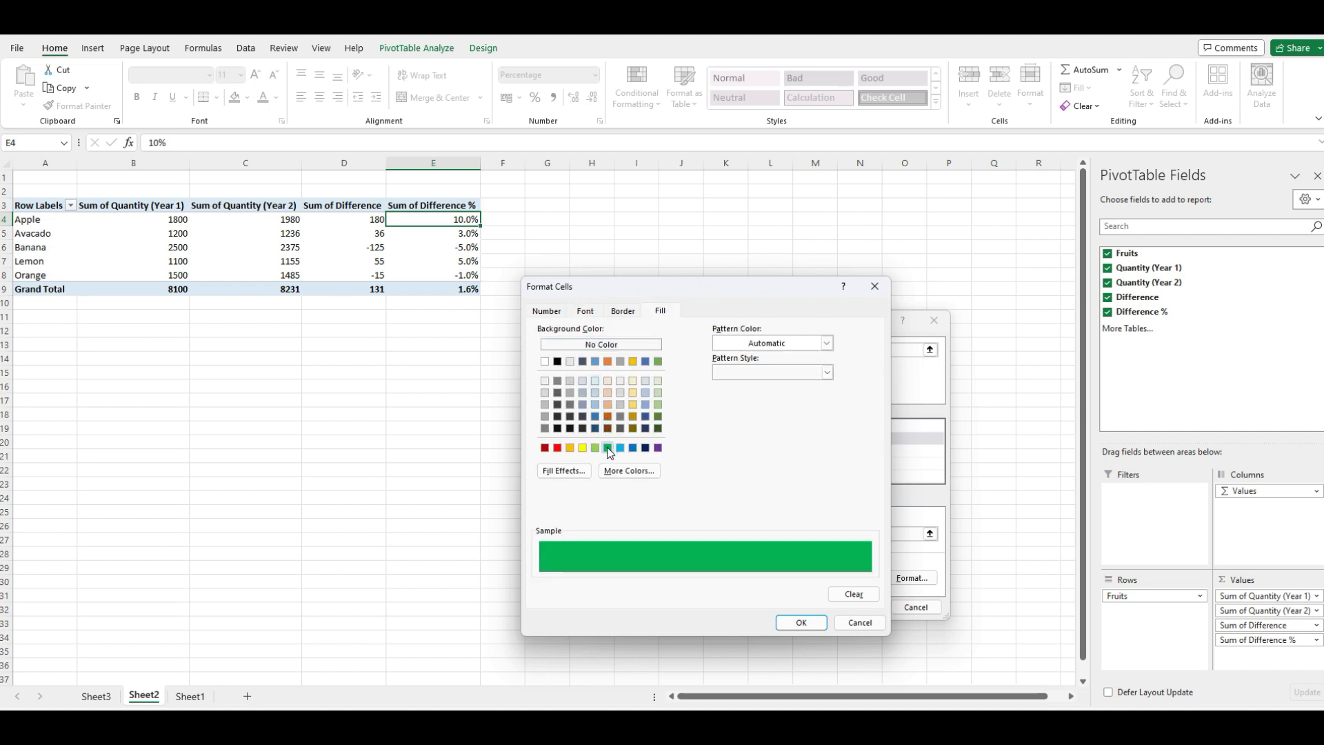
left_click(795, 622)
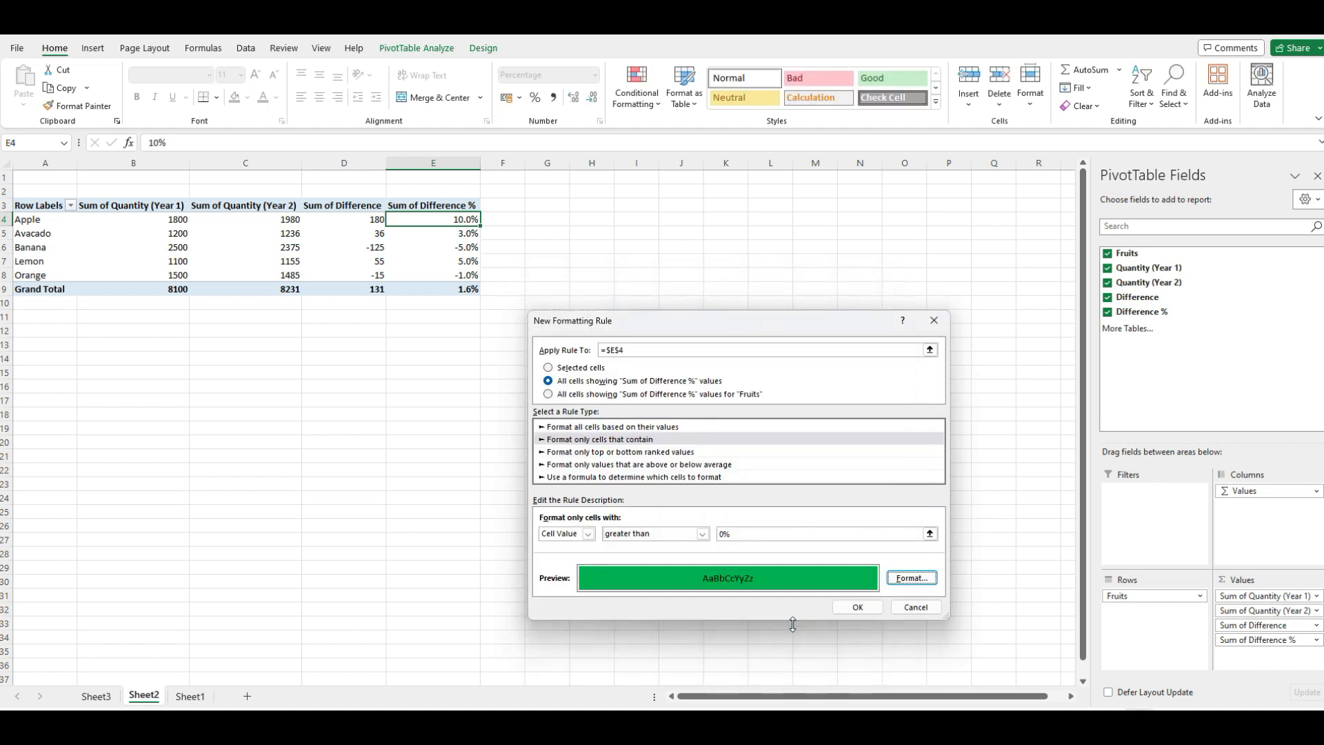
left_click(853, 607)
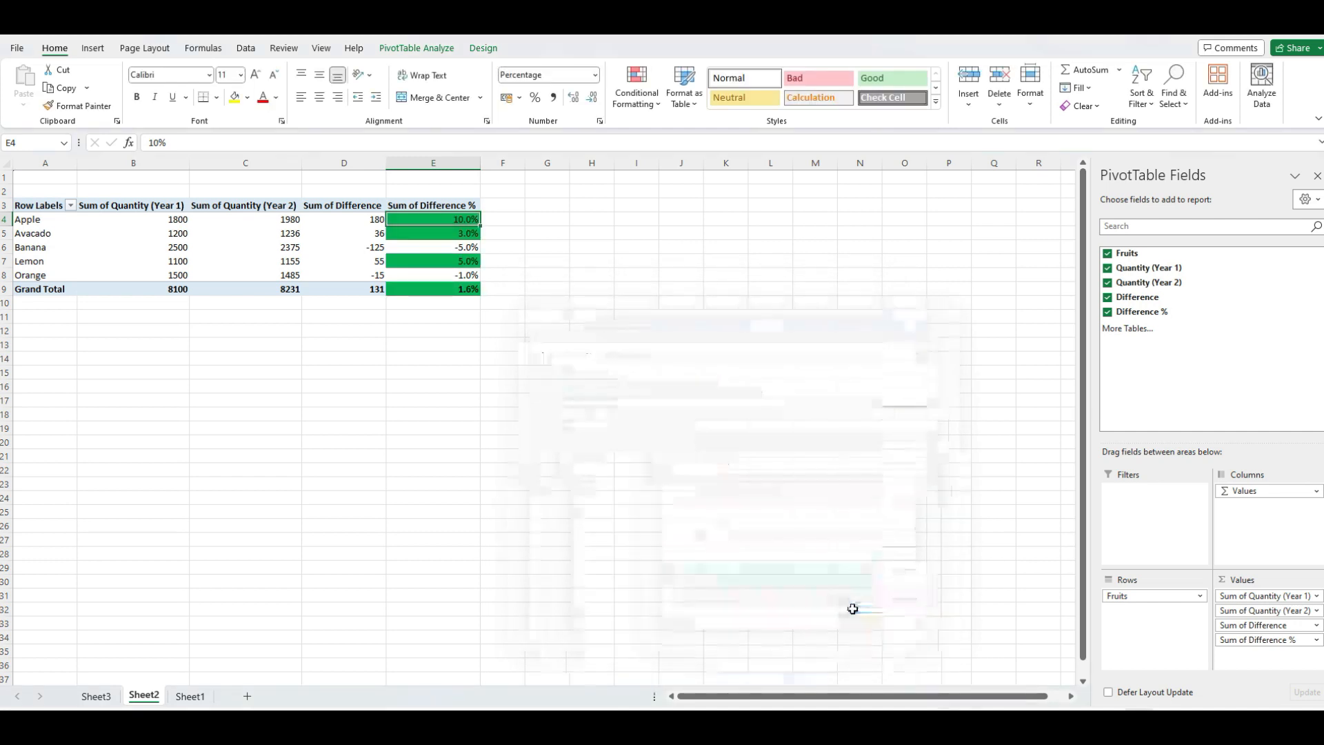
left_click(616, 301)
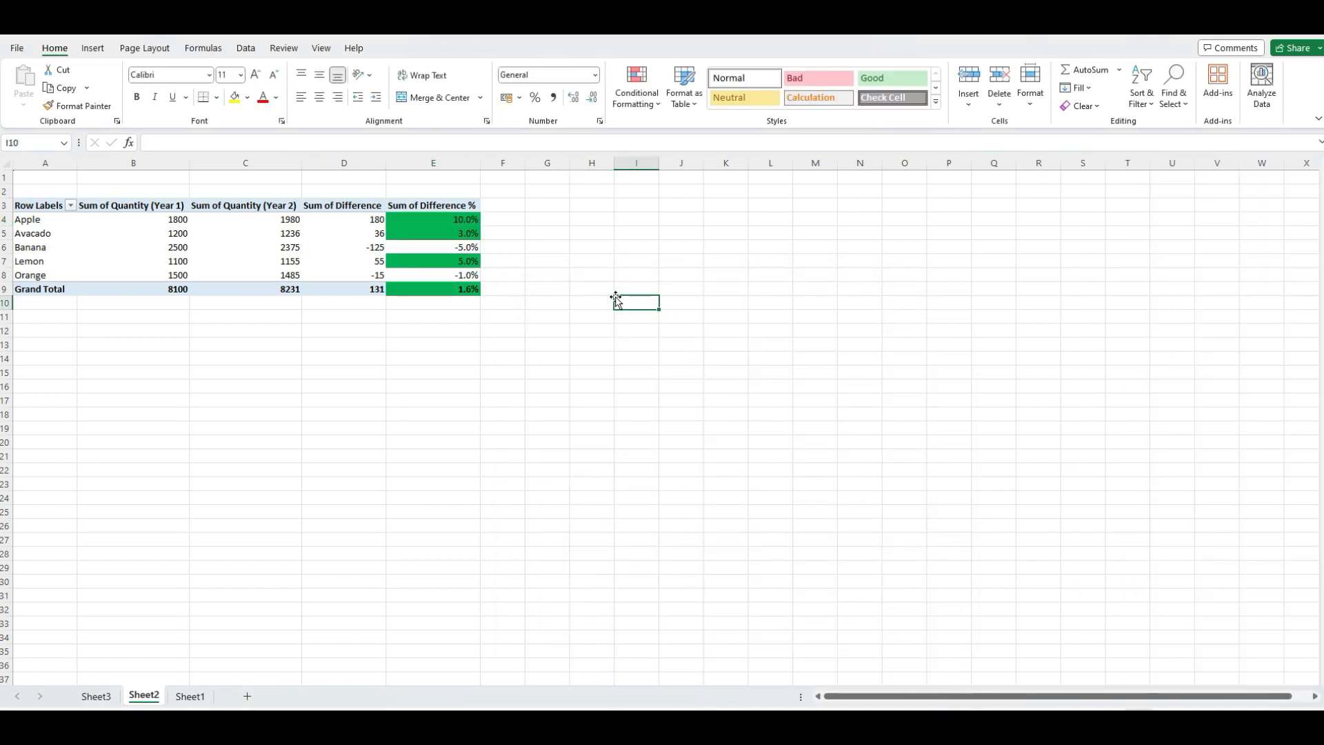
- Start a second "Format only cells that contain" rule from the Banana percentage, covering all cells showing "Sum of Difference %" values
left_click(456, 246)
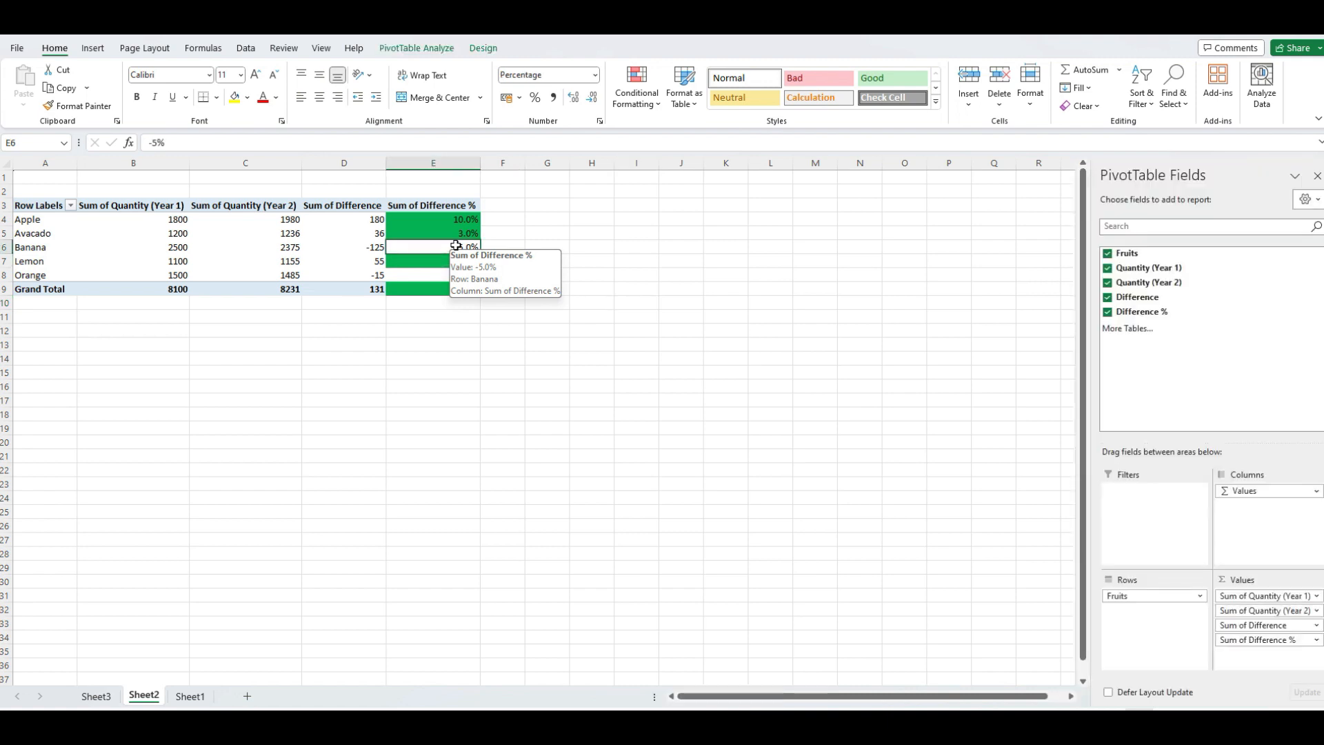
left_click(647, 104)
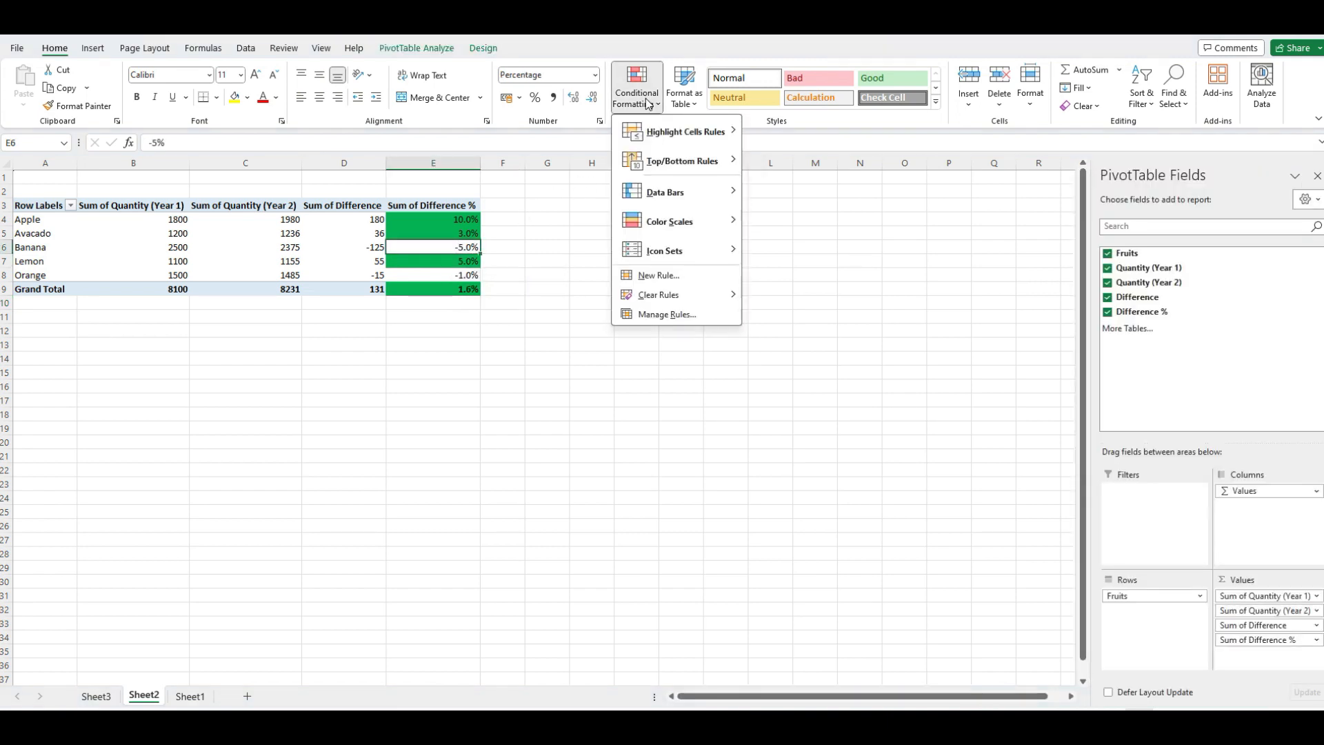
left_click(677, 278)
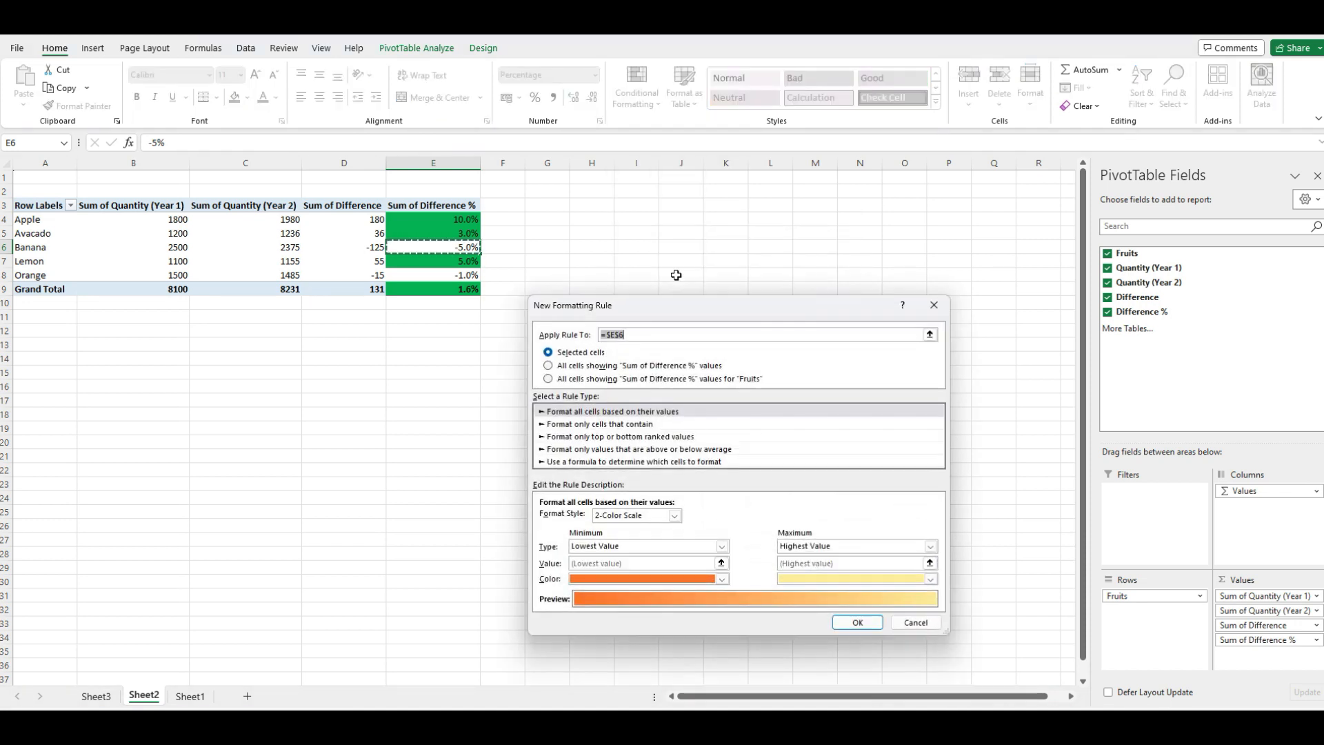
left_click(550, 366)
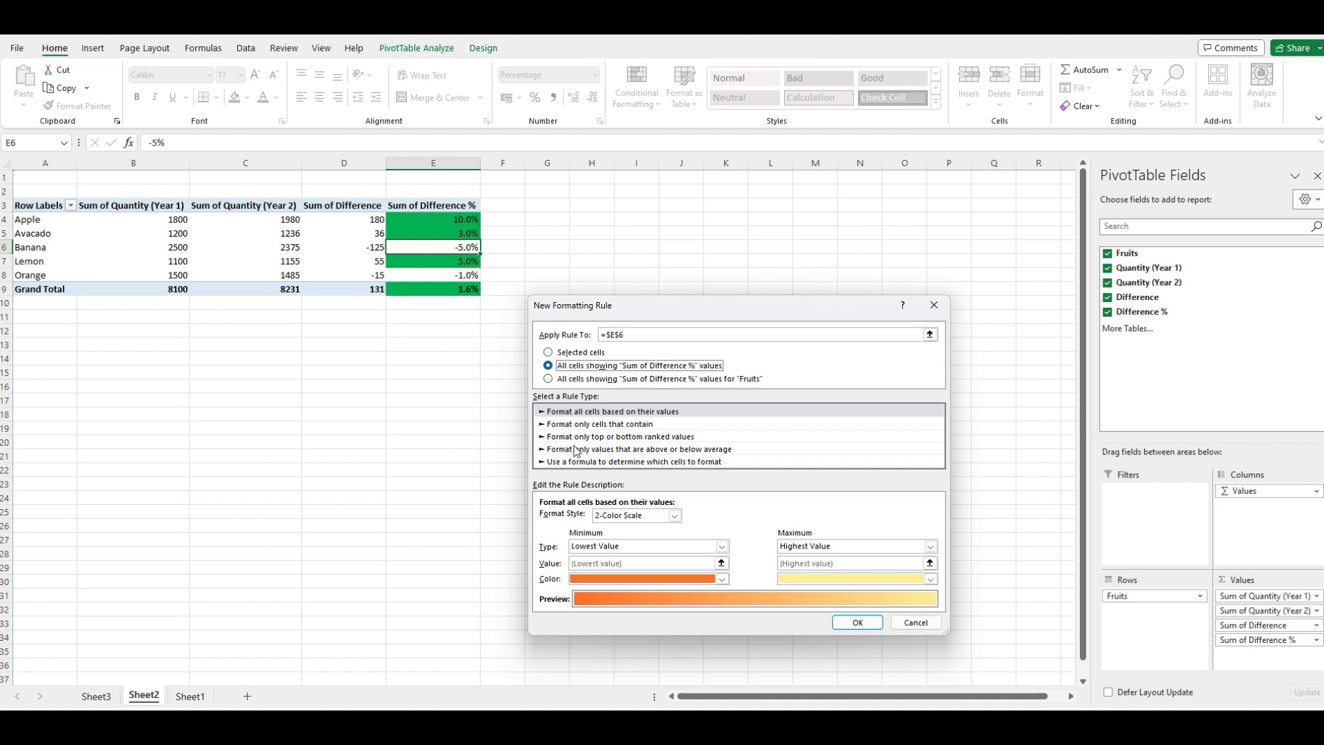
left_click(598, 425)
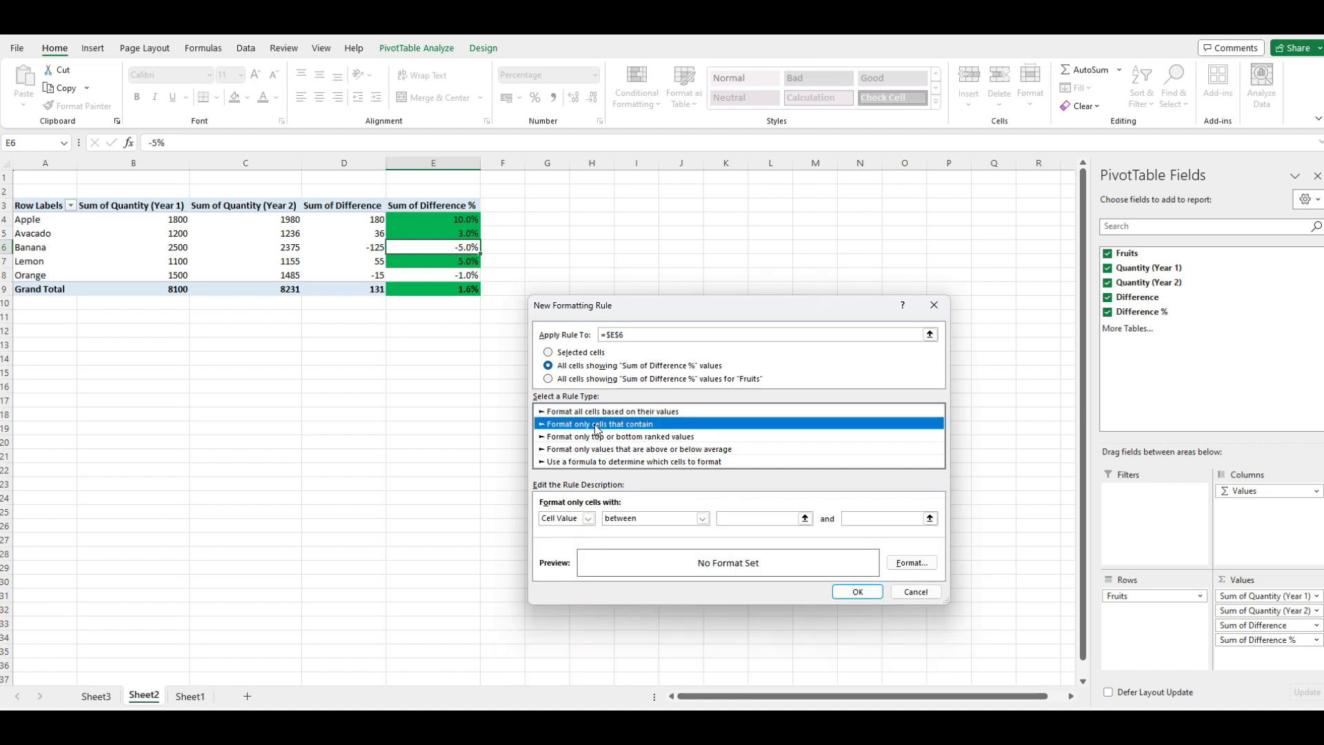
- Set the second rule's condition to cell values less than 0%
left_click(703, 519)
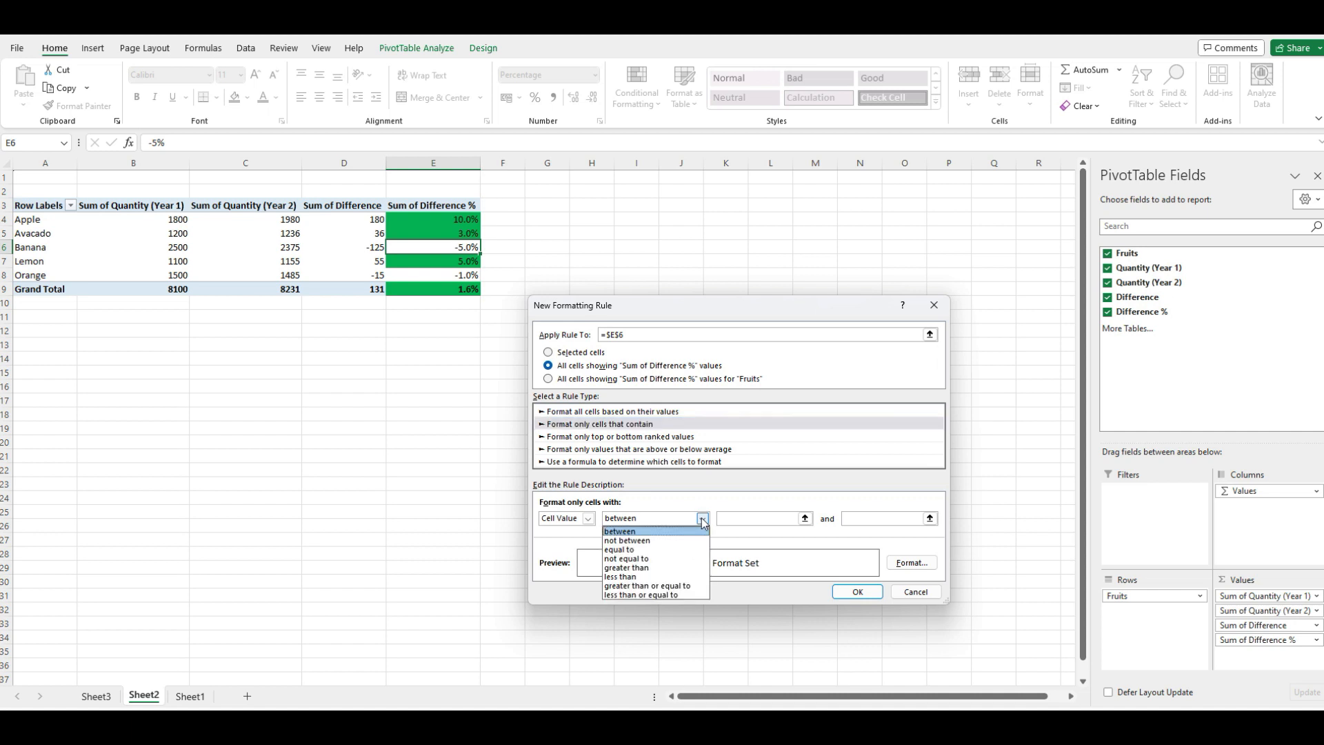
left_click(668, 576)
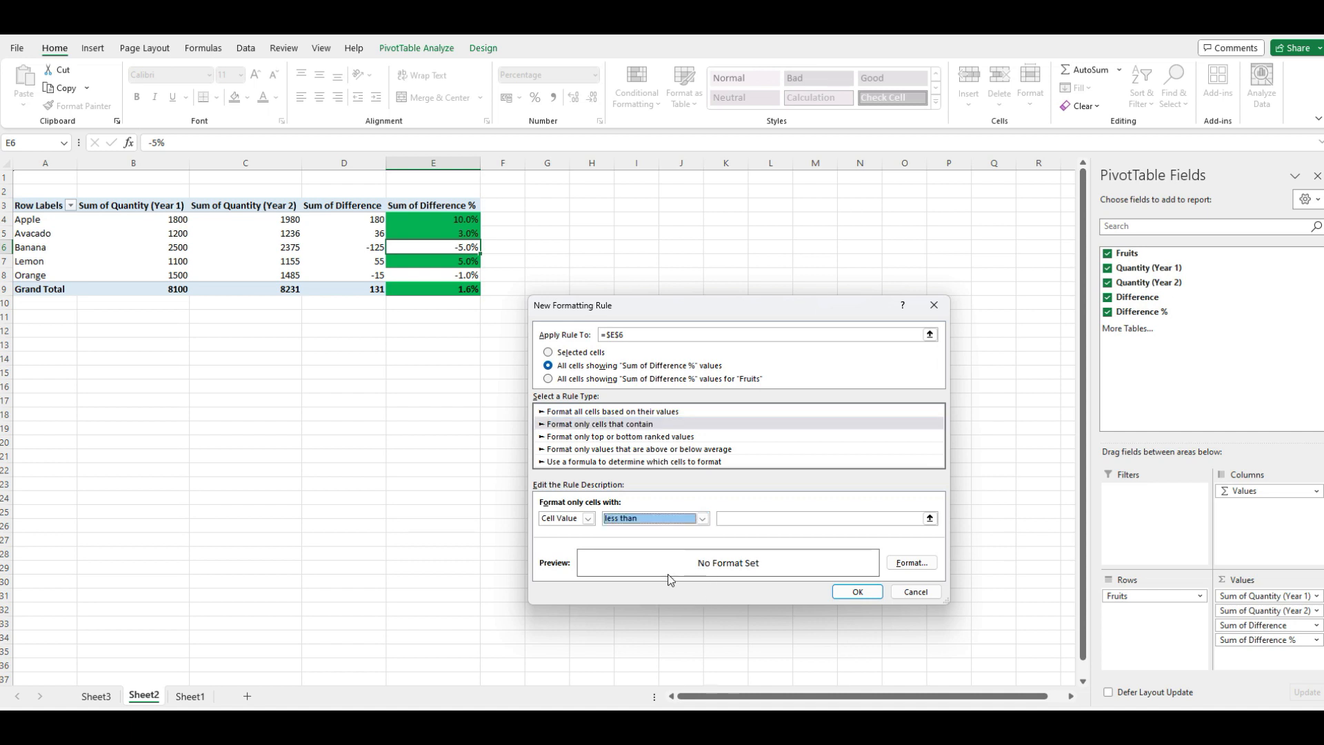
left_click(781, 519)
type("0")
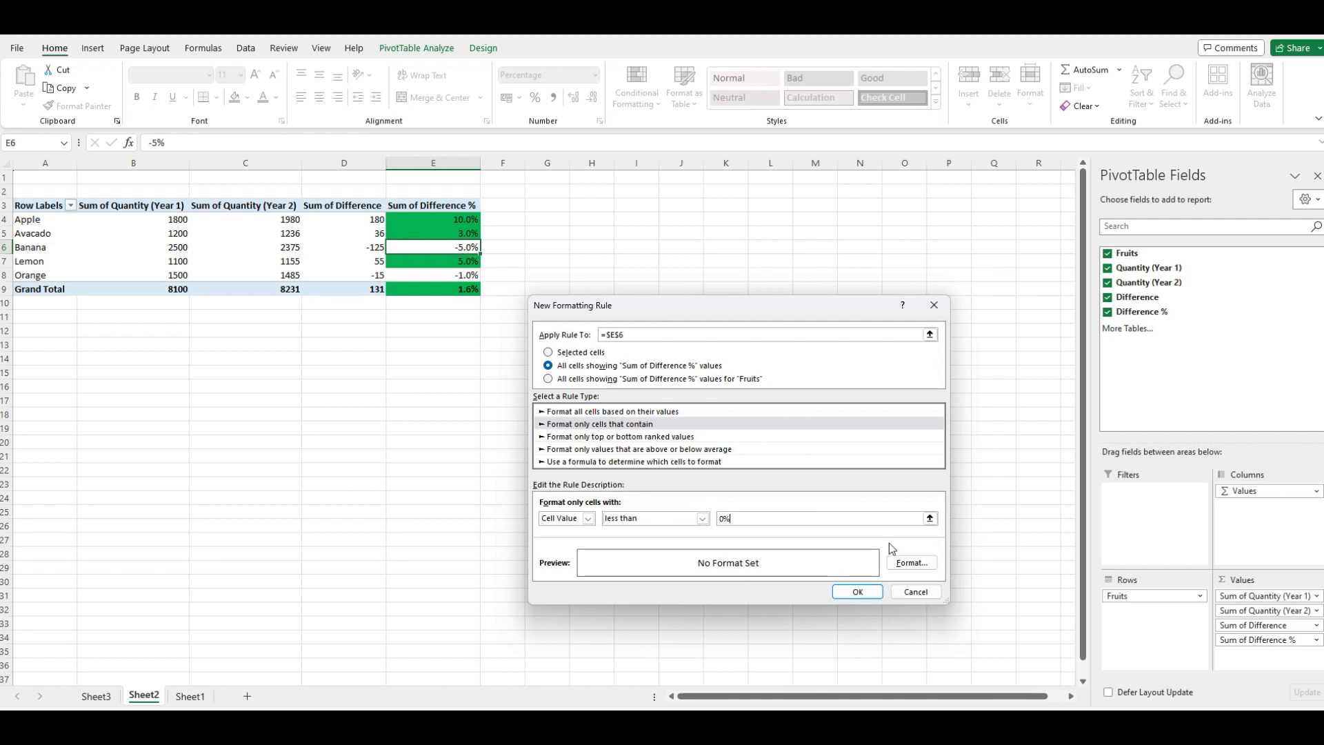
- Give the less-than rule a light orange fill and apply it to the PivotTable
left_click(907, 564)
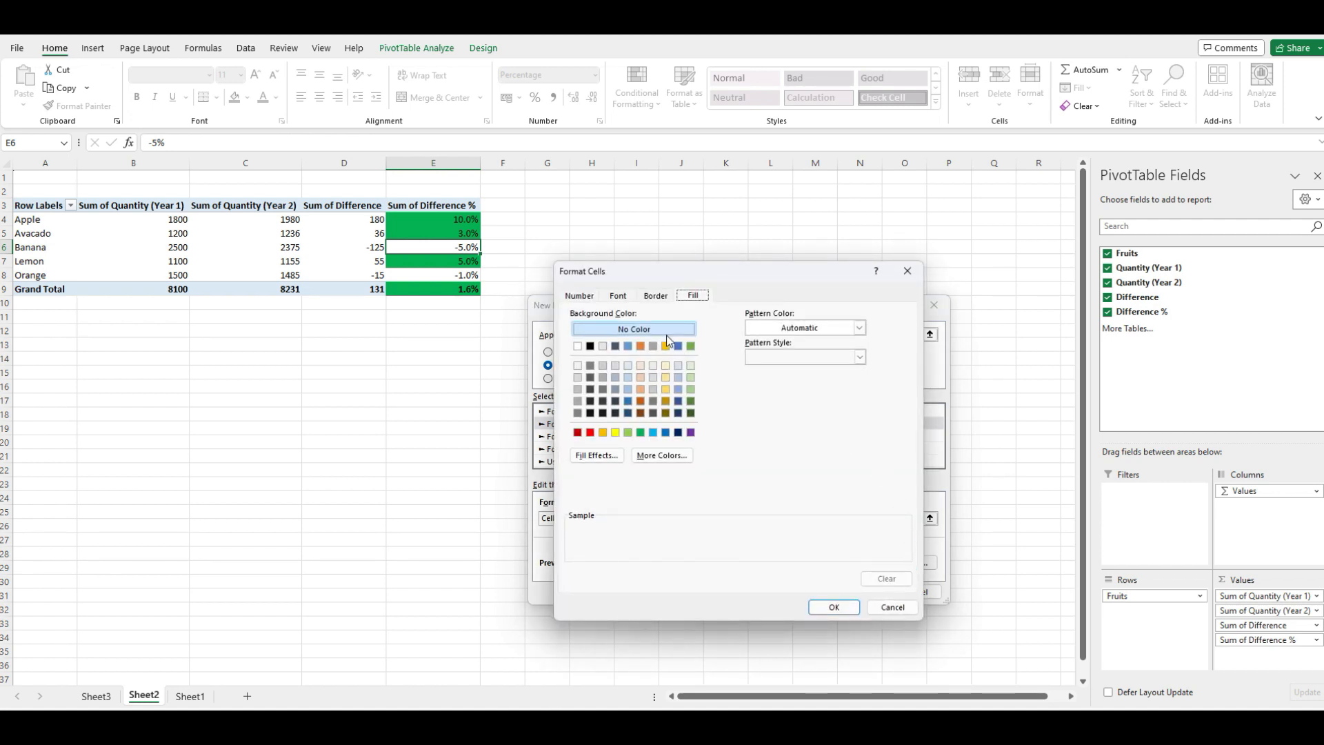
left_click(641, 377)
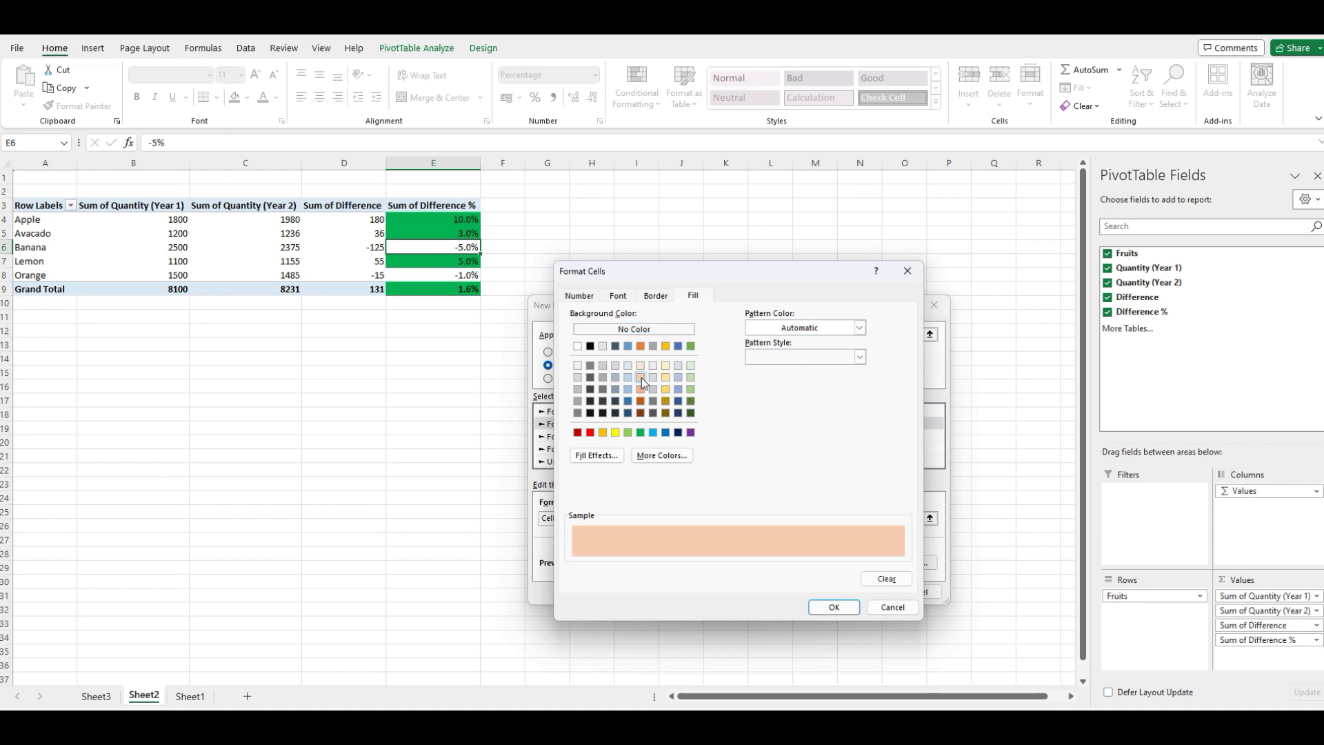
left_click(836, 607)
left_click(856, 594)
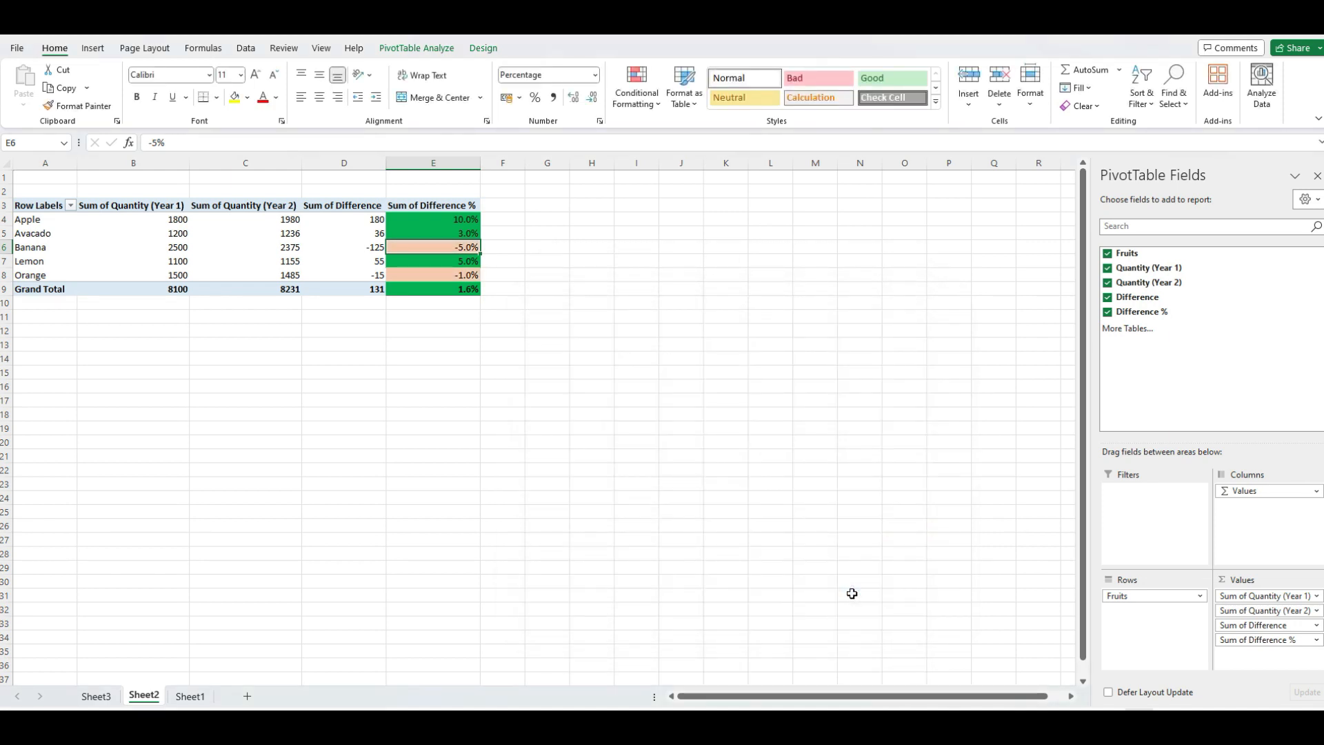
left_click(443, 235)
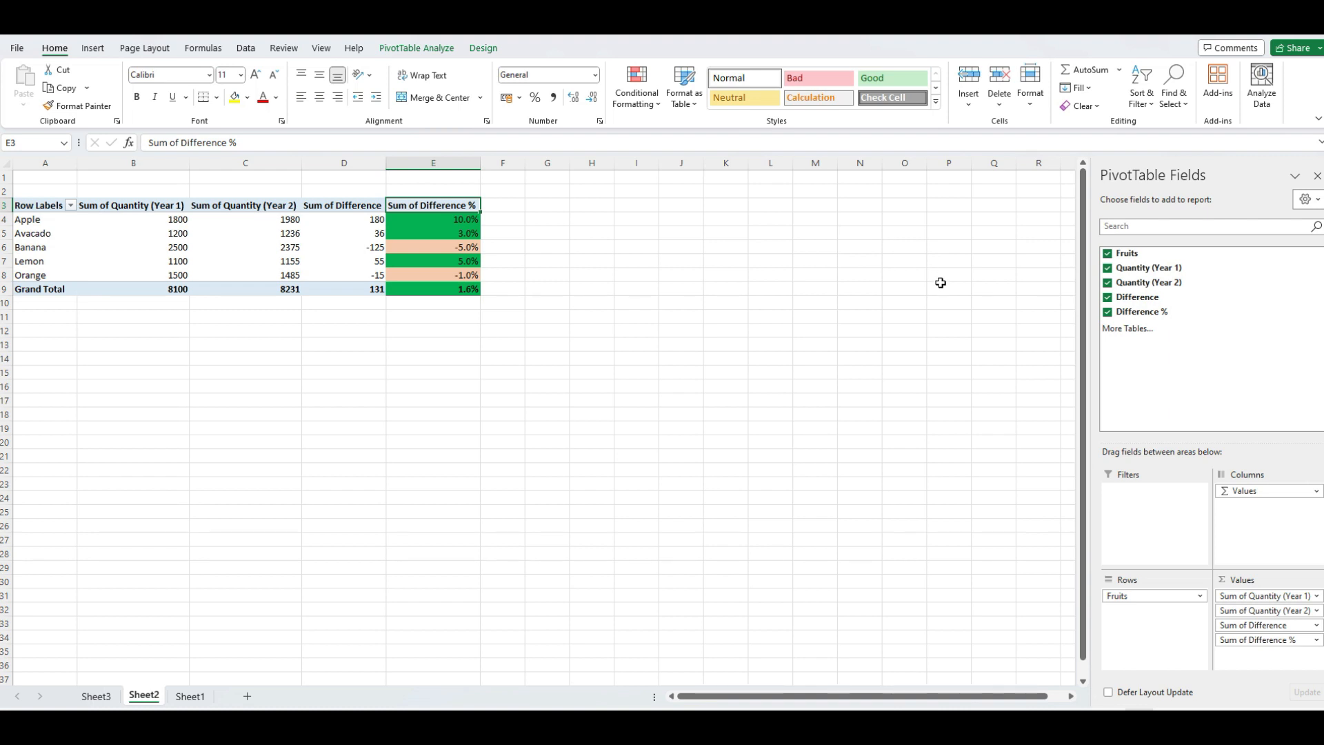
- Filter the PivotTable's row labels to Avacado and Banana only, and restore the selection of all fruits
left_click(72, 206)
left_click(38, 366)
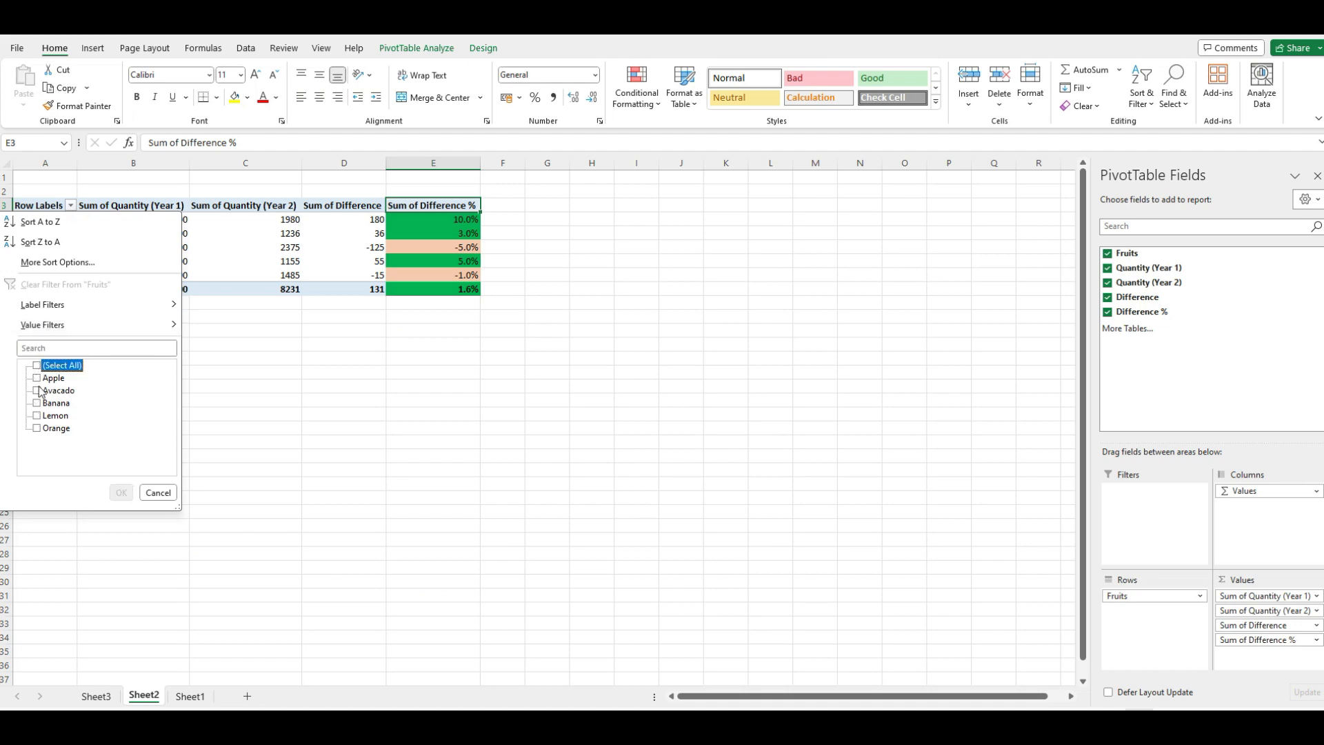
left_click(122, 494)
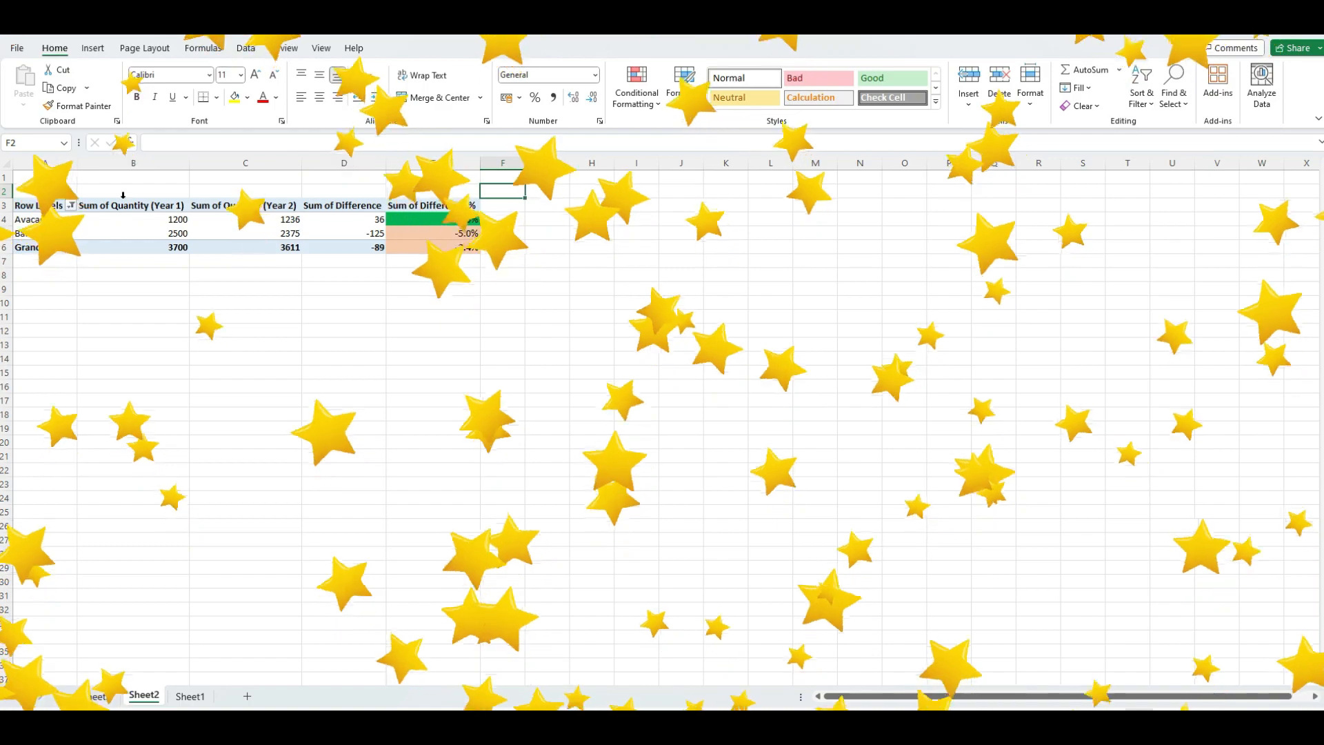
left_click(71, 205)
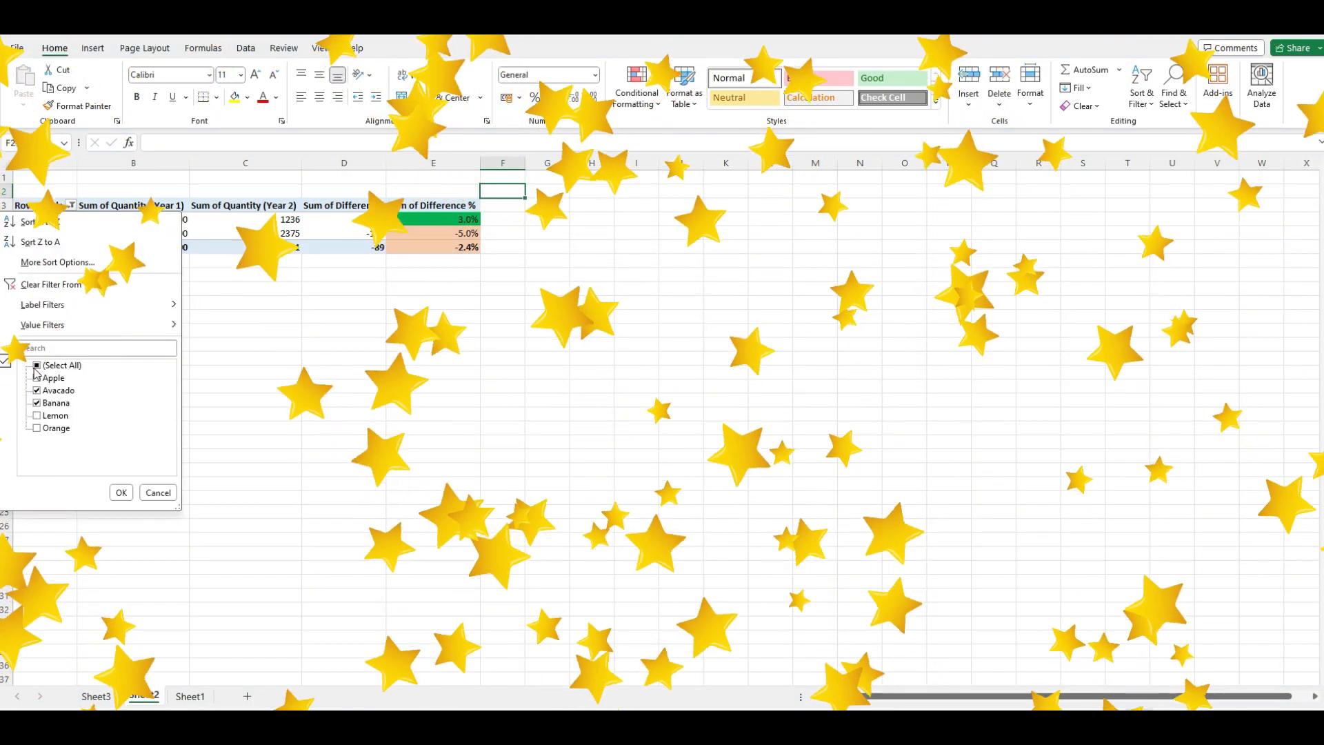
left_click(121, 493)
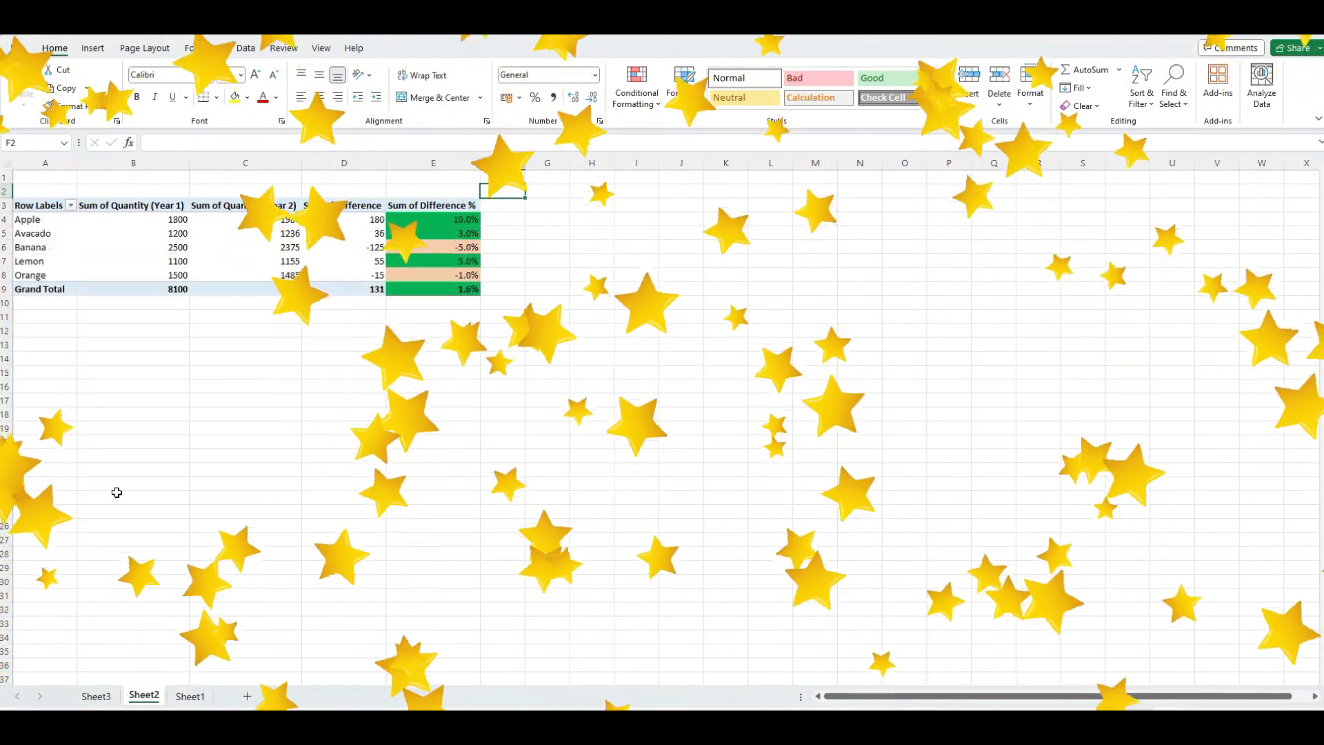